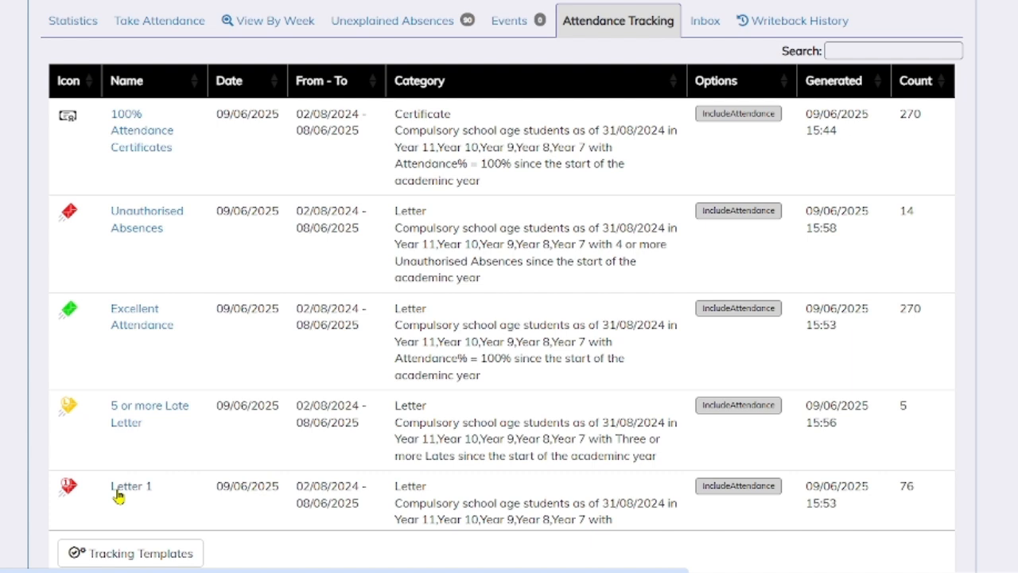
Step: Add a new attendance tracking template and name it Letter 2
{"action": "left_click", "coordinate": [119, 488]}
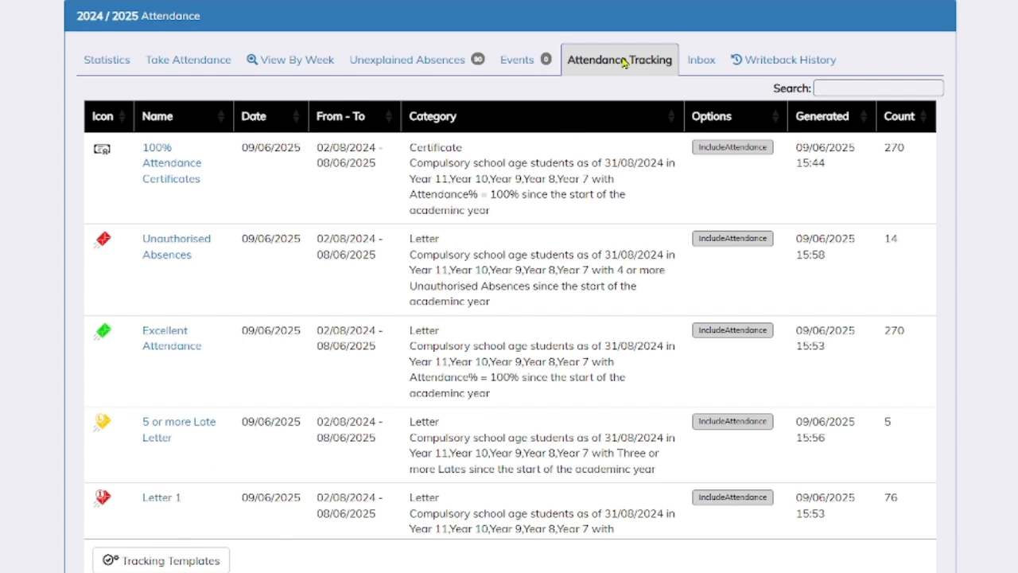
{"action": "left_click", "coordinate": [177, 555]}
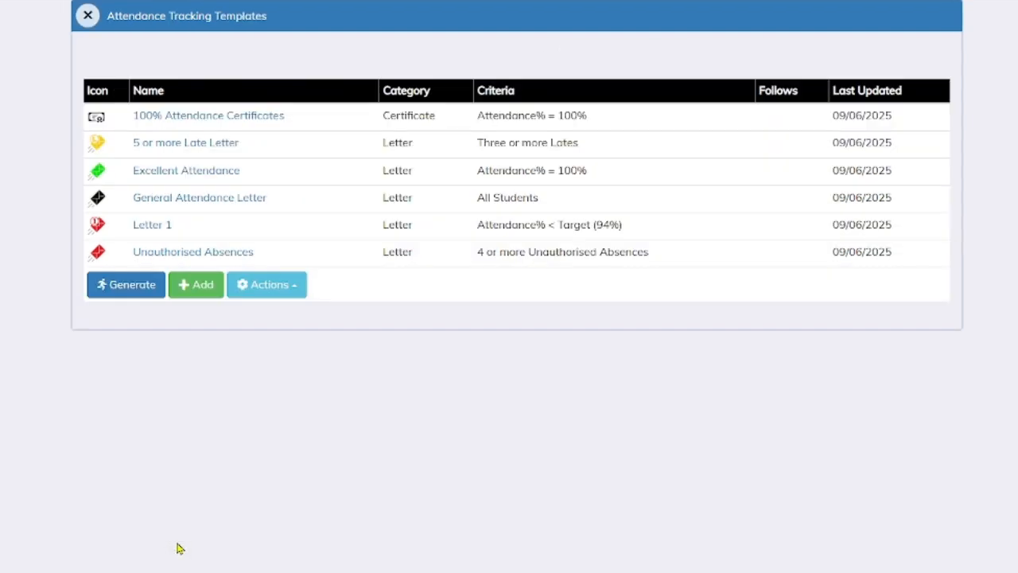
{"action": "left_click", "coordinate": [193, 319]}
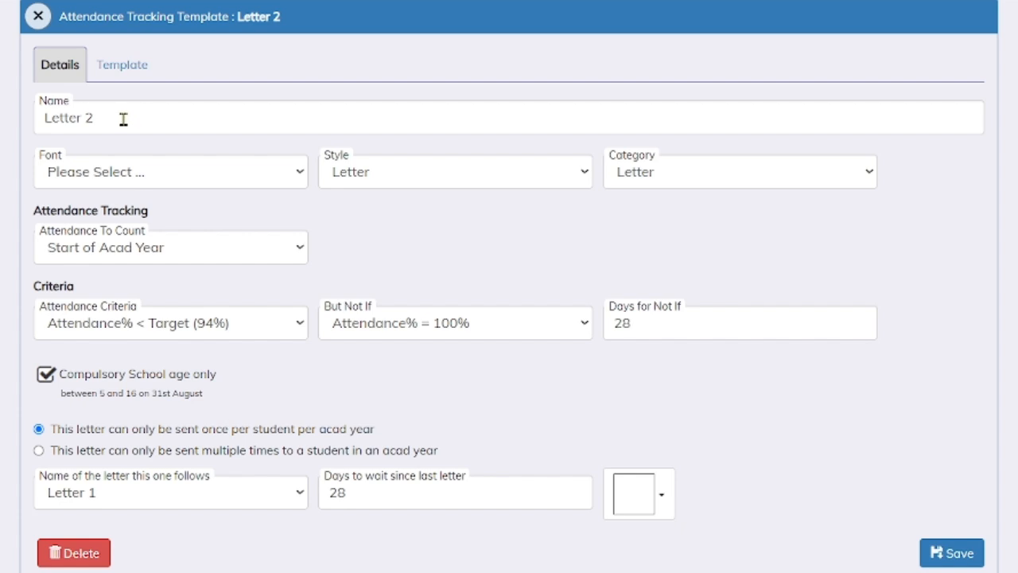
{"action": "triple_click", "coordinate": [125, 119]}
{"action": "type", "text": "Letter 2"}
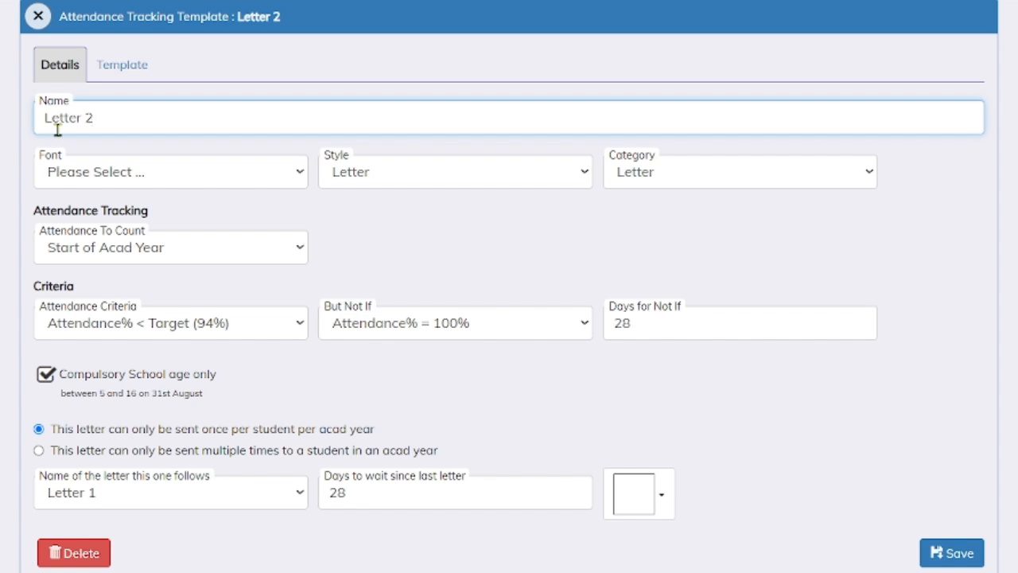
Step: Set the Letter 2 template's font to Tahoma and its style to Letter
{"action": "left_click", "coordinate": [73, 172]}
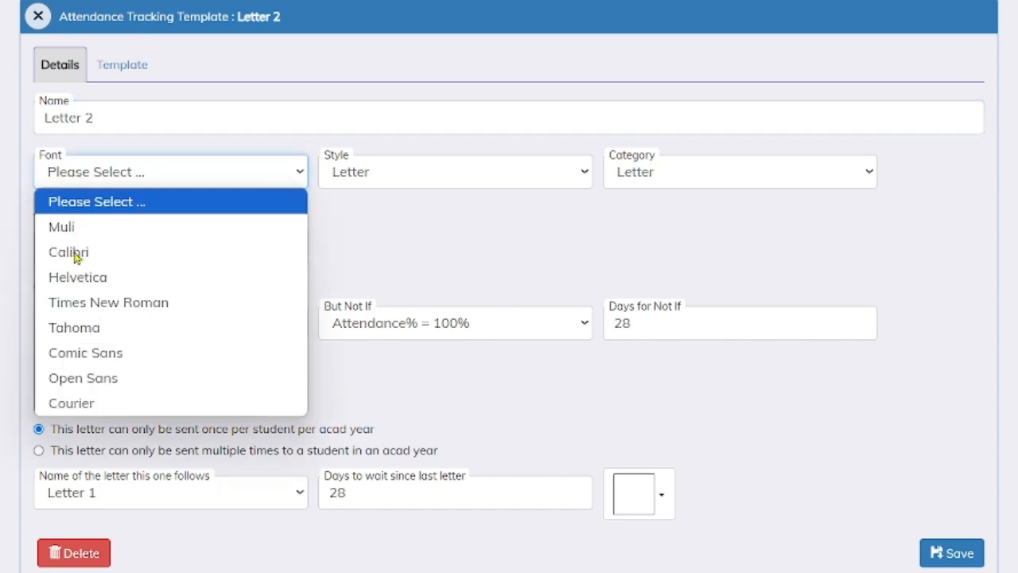
{"action": "left_click", "coordinate": [74, 331]}
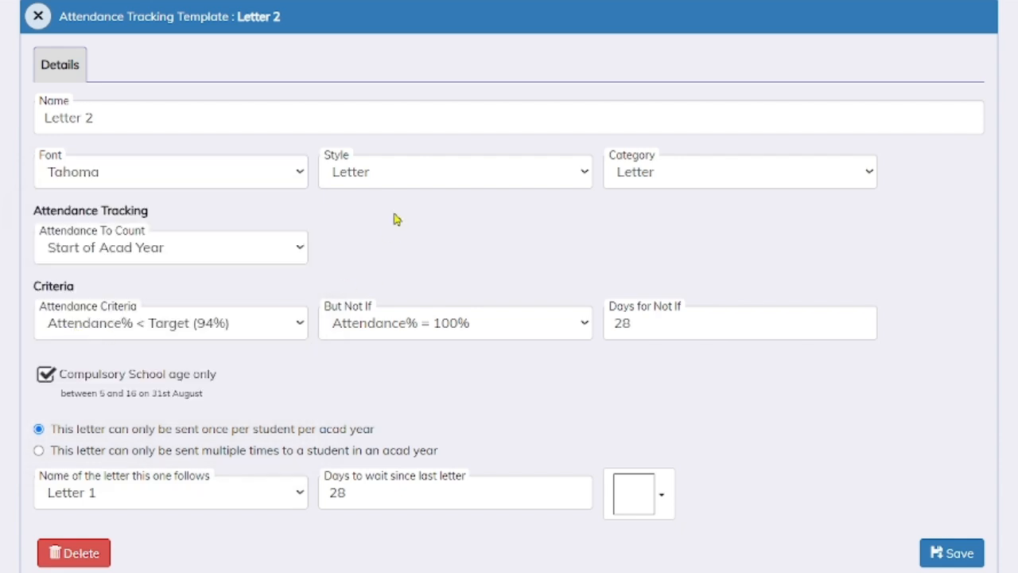
{"action": "left_click", "coordinate": [393, 179]}
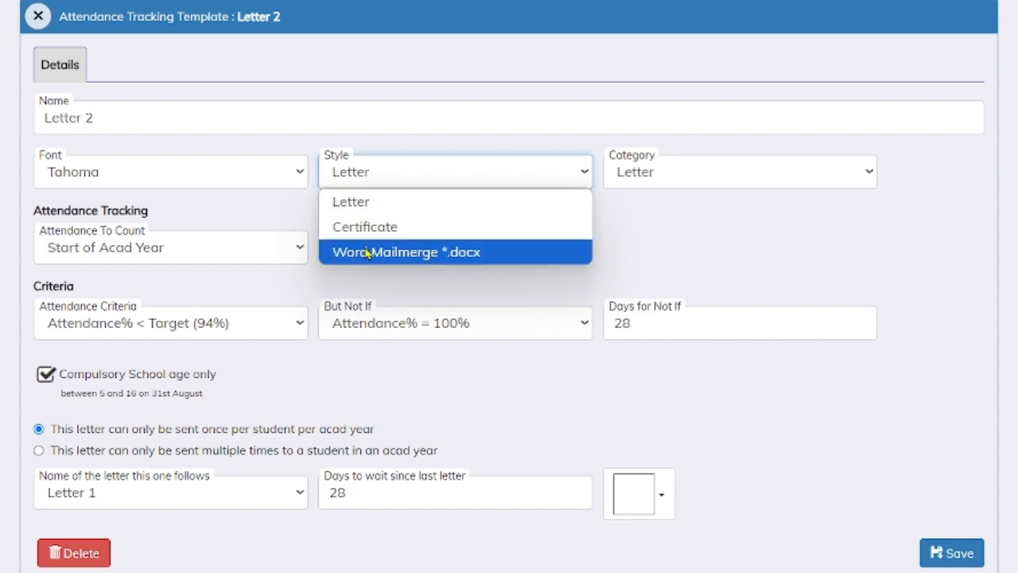
{"action": "left_click", "coordinate": [352, 208]}
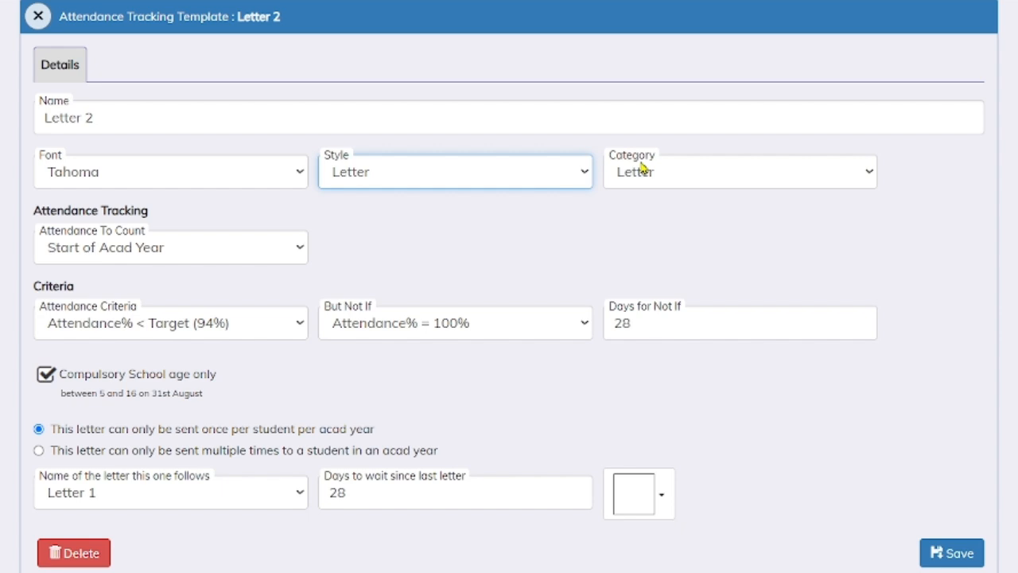
Step: Choose Start of Acad Year as the attendance to count and Attendance% <= Cause for Concern (85%) as the attendance criteria
{"action": "left_click", "coordinate": [281, 250]}
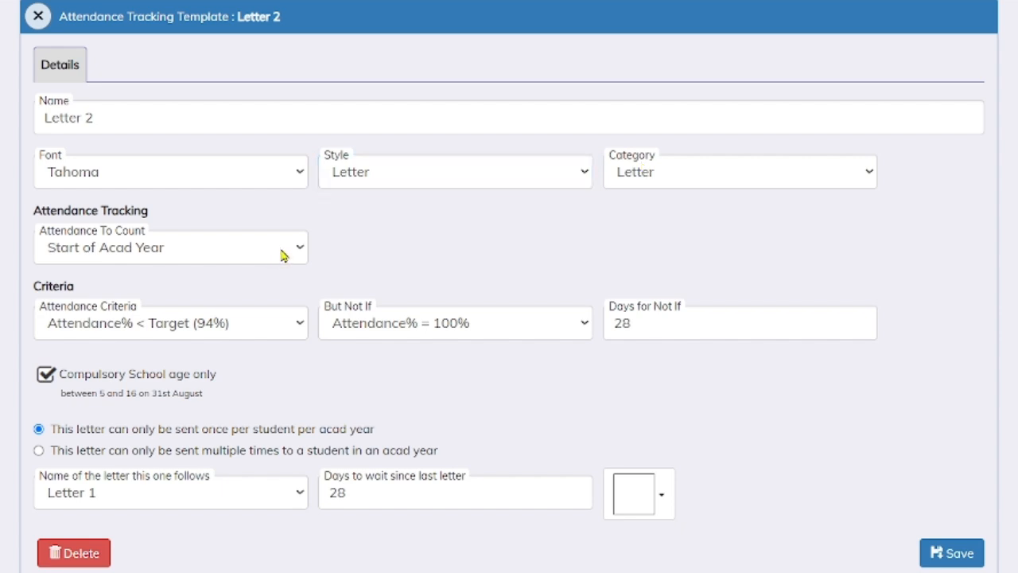
{"action": "left_click", "coordinate": [295, 255]}
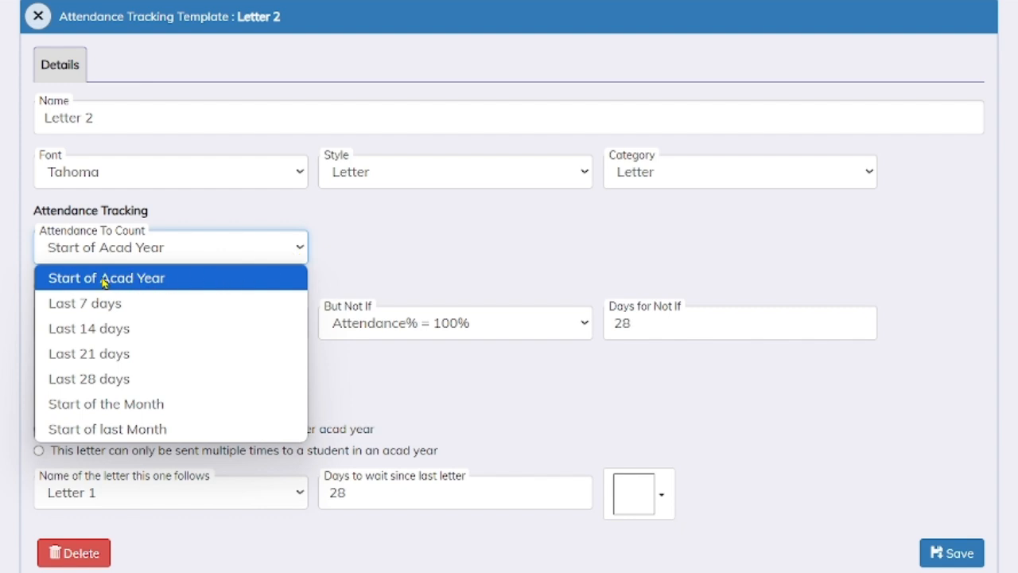
{"action": "left_click", "coordinate": [416, 221]}
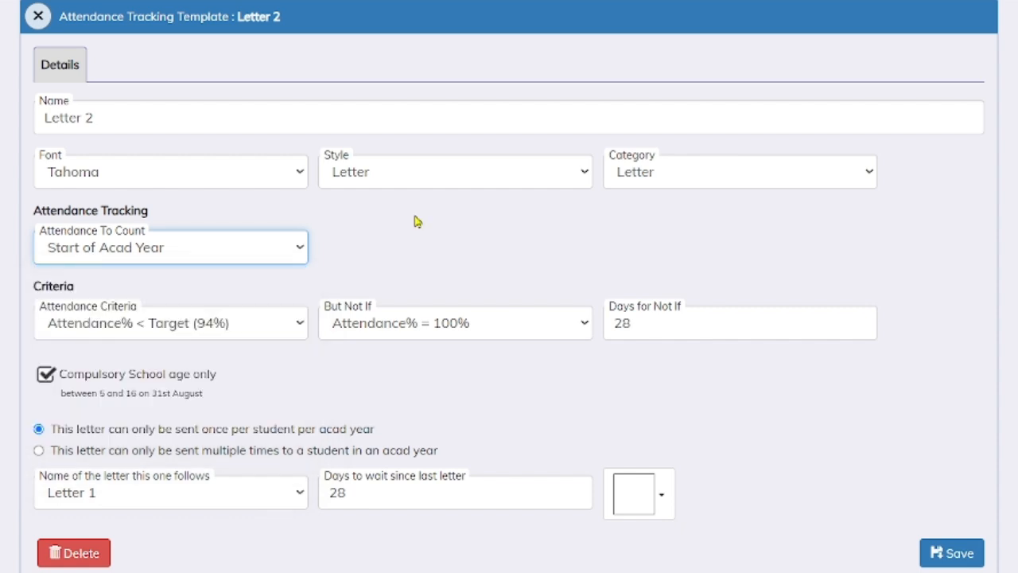
{"action": "left_click", "coordinate": [288, 330]}
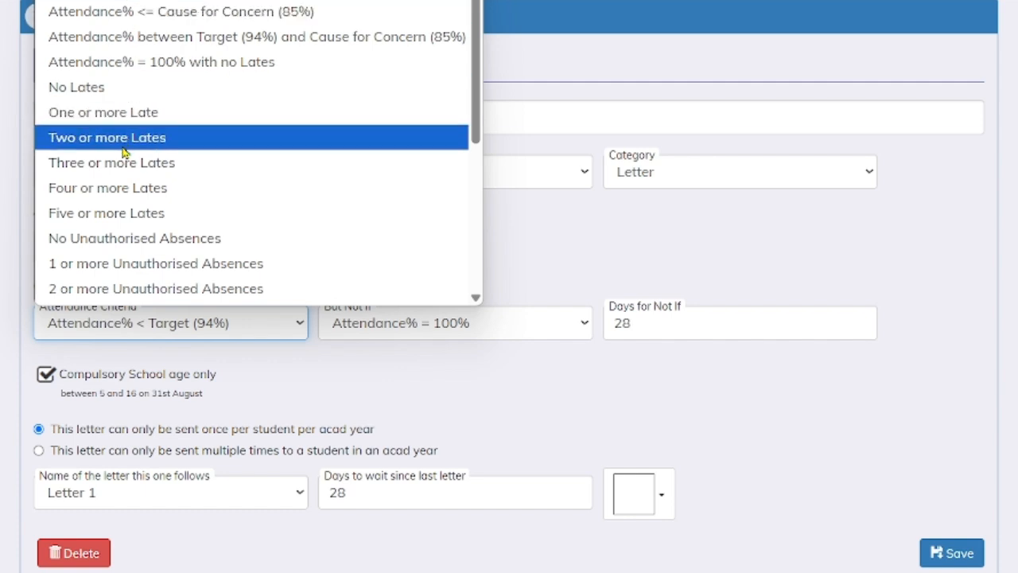
{"action": "scroll", "coordinate": [97, 273], "scroll_direction": "down", "scroll_amount": 1}
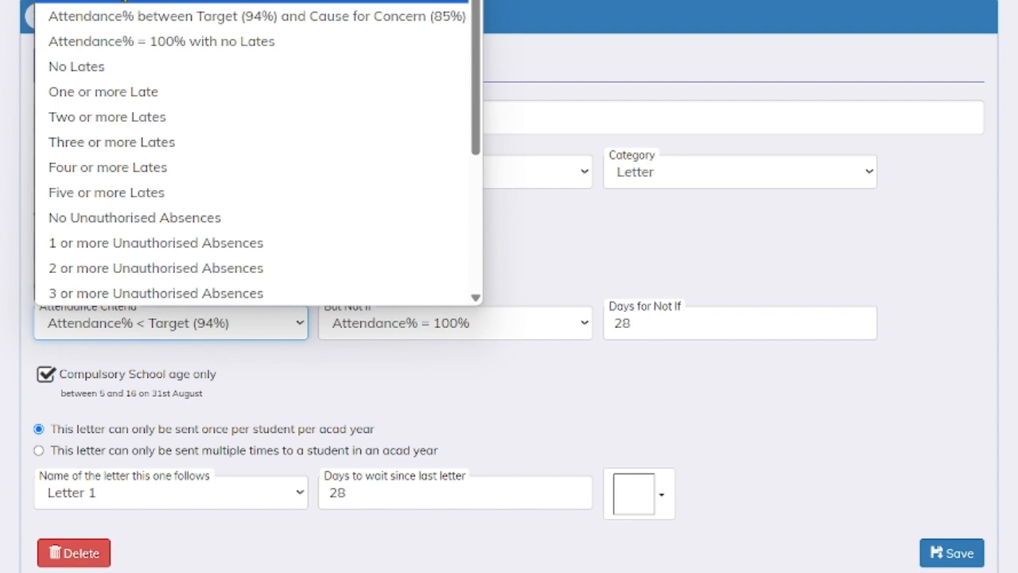
{"action": "left_click", "coordinate": [124, 2]}
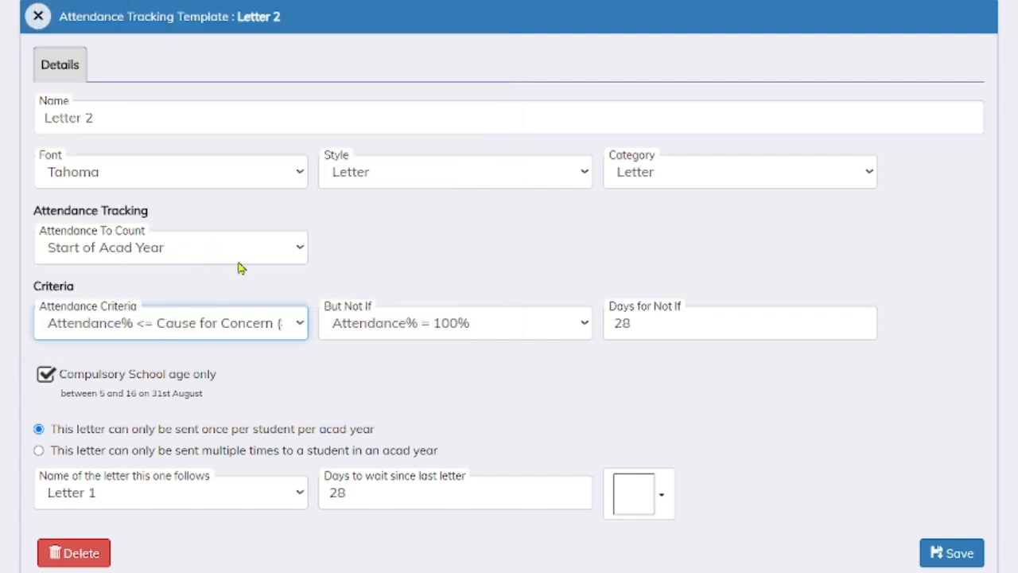
{"action": "left_click", "coordinate": [311, 371]}
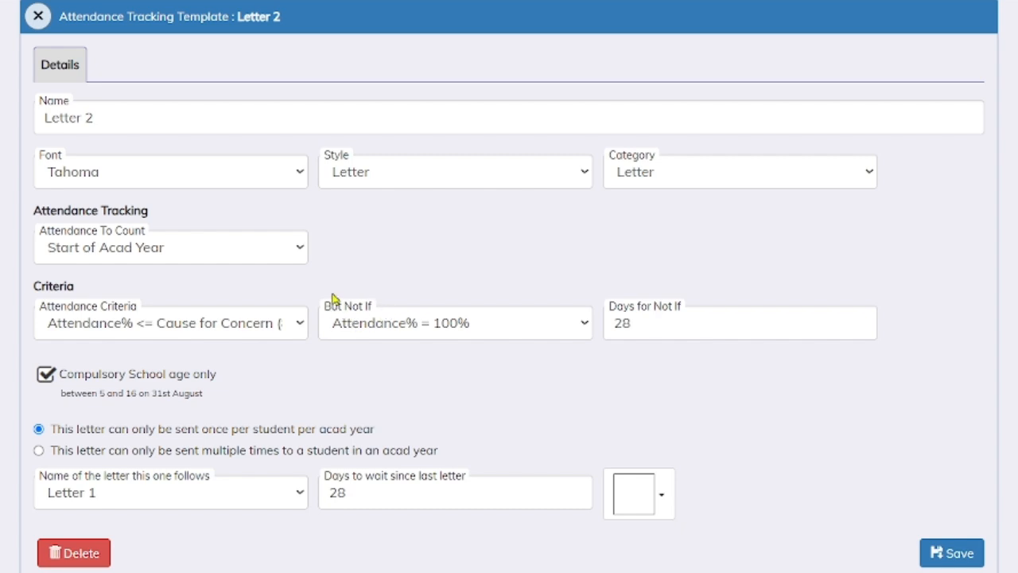
Step: Examine the exclusion conditions offered for But Not If
{"action": "left_click", "coordinate": [389, 334]}
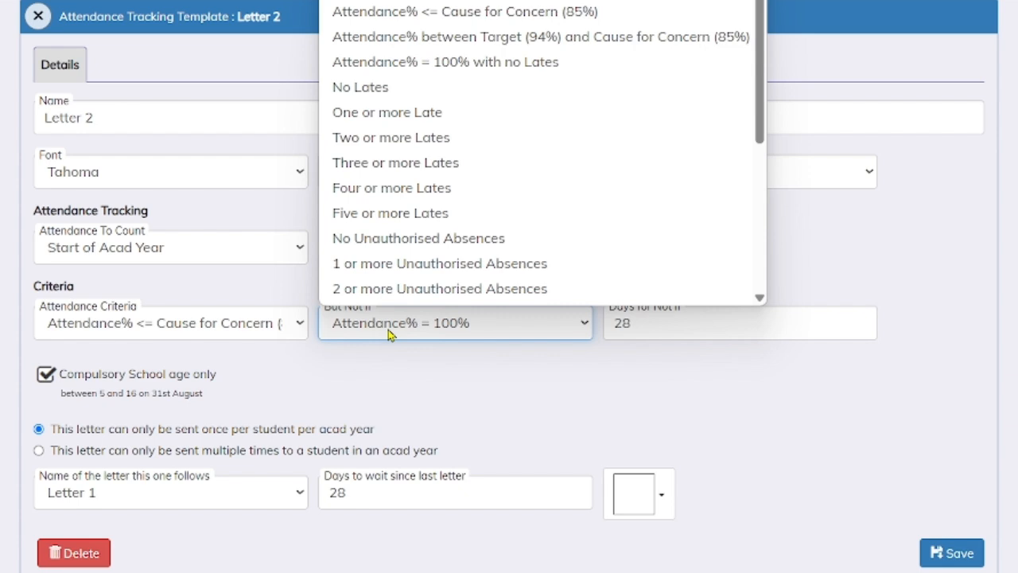
{"action": "scroll", "coordinate": [541, 151], "scroll_direction": "down", "scroll_amount": 1}
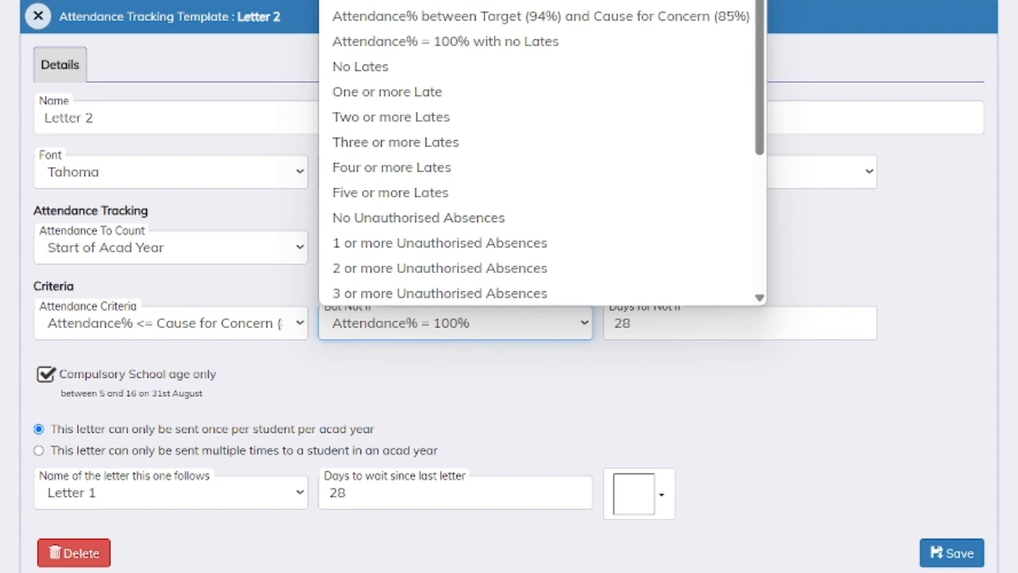
{"action": "key", "text": "Escape"}
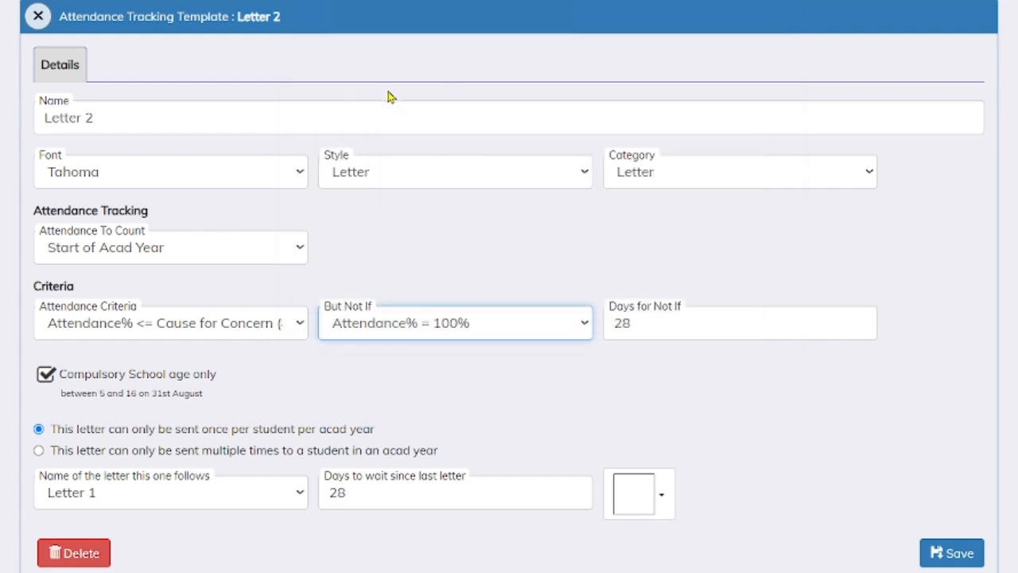
Step: Allow the letter to be sent multiple times to a student in an academic year, following Letter 1
{"action": "left_click", "coordinate": [377, 372]}
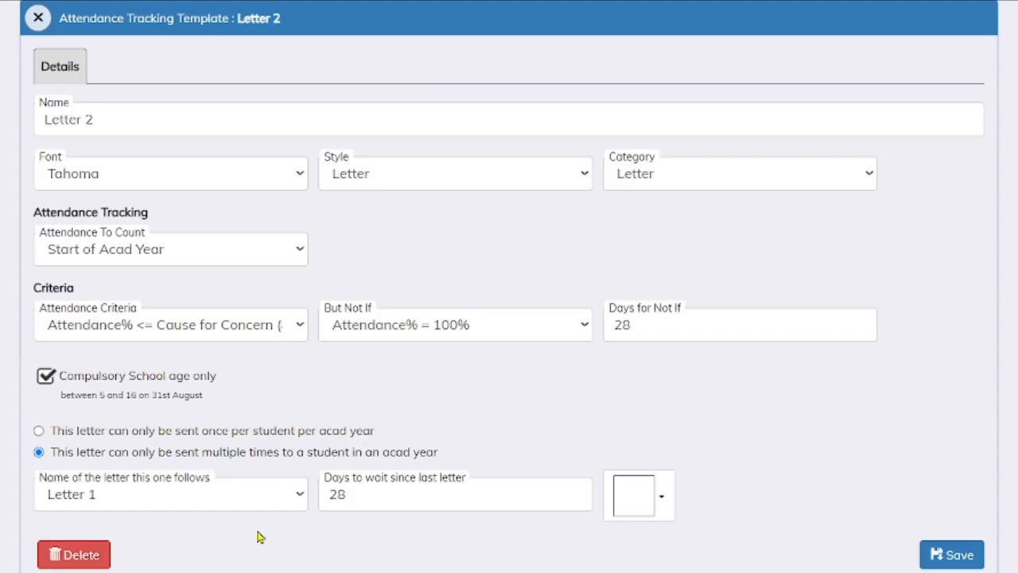
{"action": "left_click", "coordinate": [200, 498]}
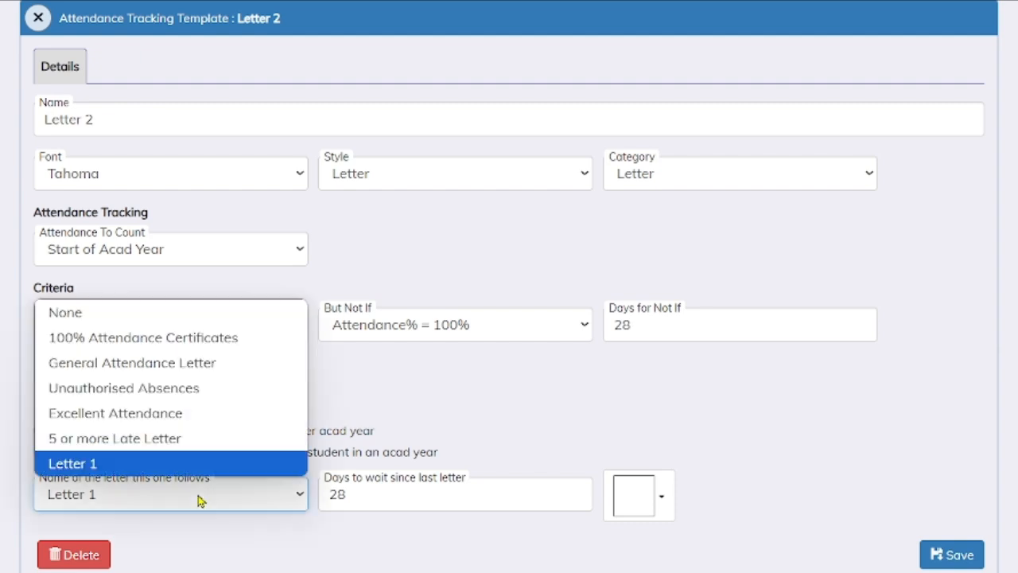
{"action": "left_click", "coordinate": [94, 465]}
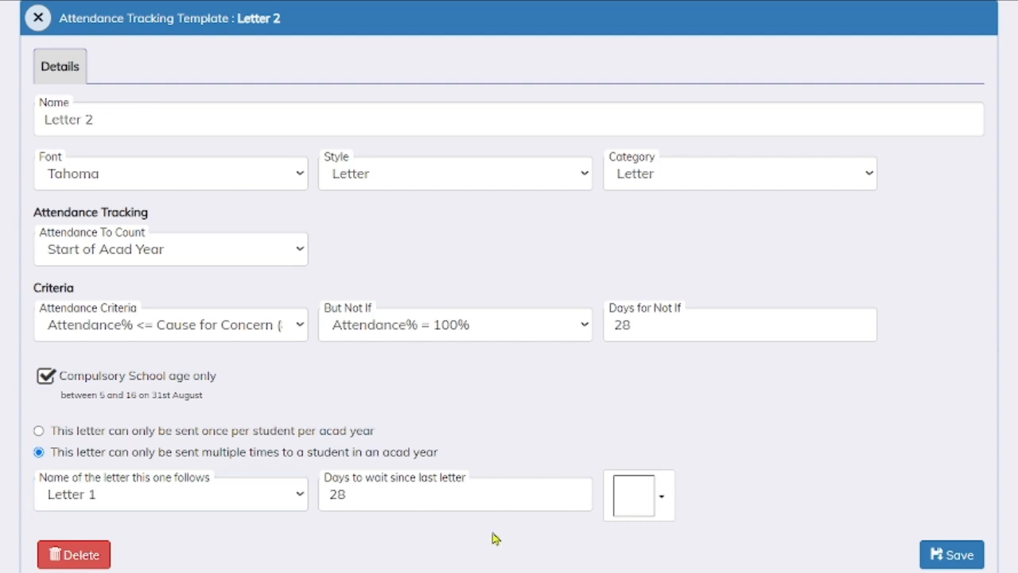
Step: Assign the red envelope icon numbered 2 to the template and save its details
{"action": "left_click", "coordinate": [652, 506]}
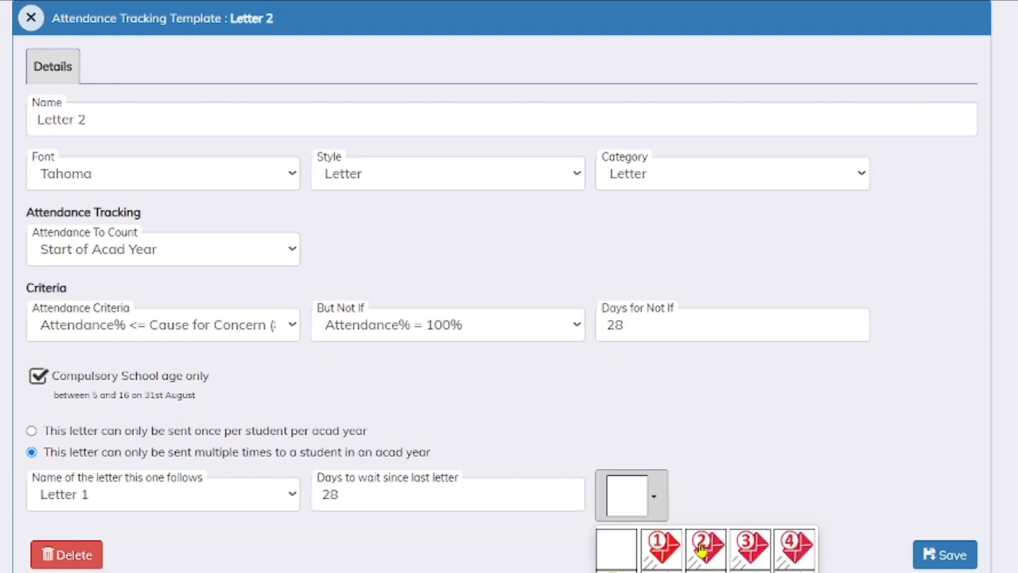
{"action": "left_click", "coordinate": [704, 545]}
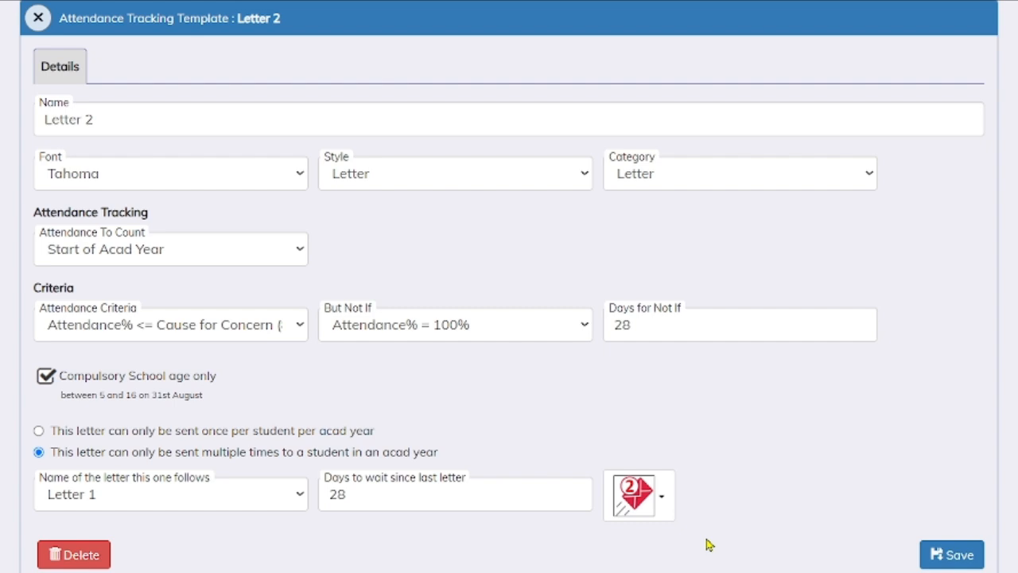
{"action": "left_click", "coordinate": [927, 549]}
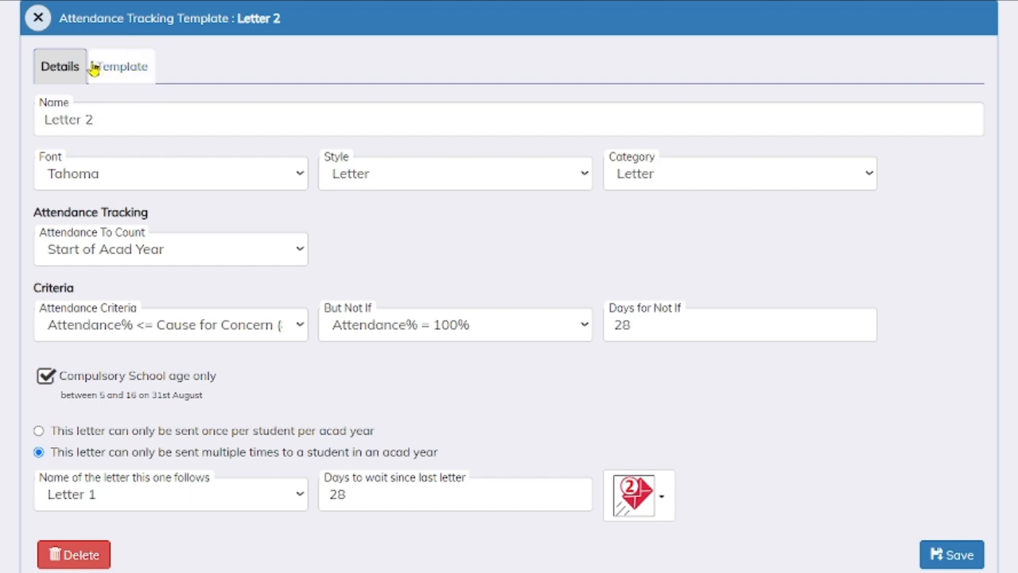
Step: Add a Letter report template item to the Letter 2 template
{"action": "left_click", "coordinate": [115, 80]}
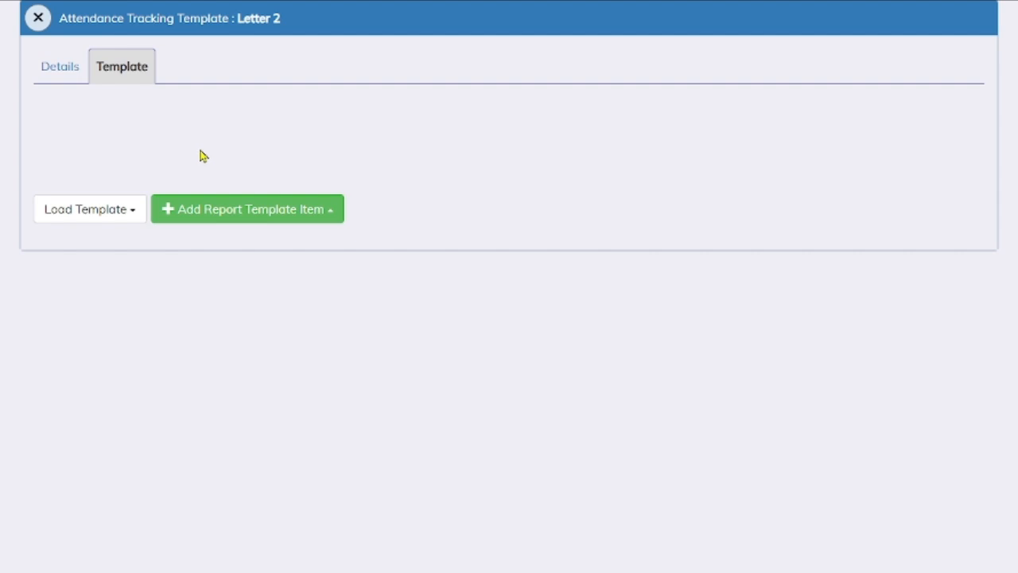
{"action": "left_click", "coordinate": [273, 213]}
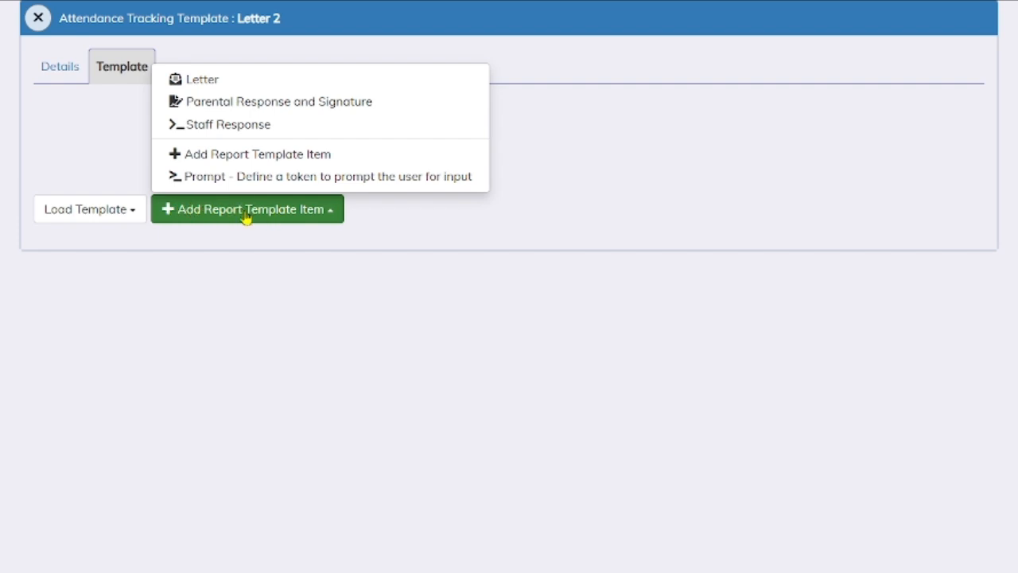
{"action": "left_click", "coordinate": [198, 79]}
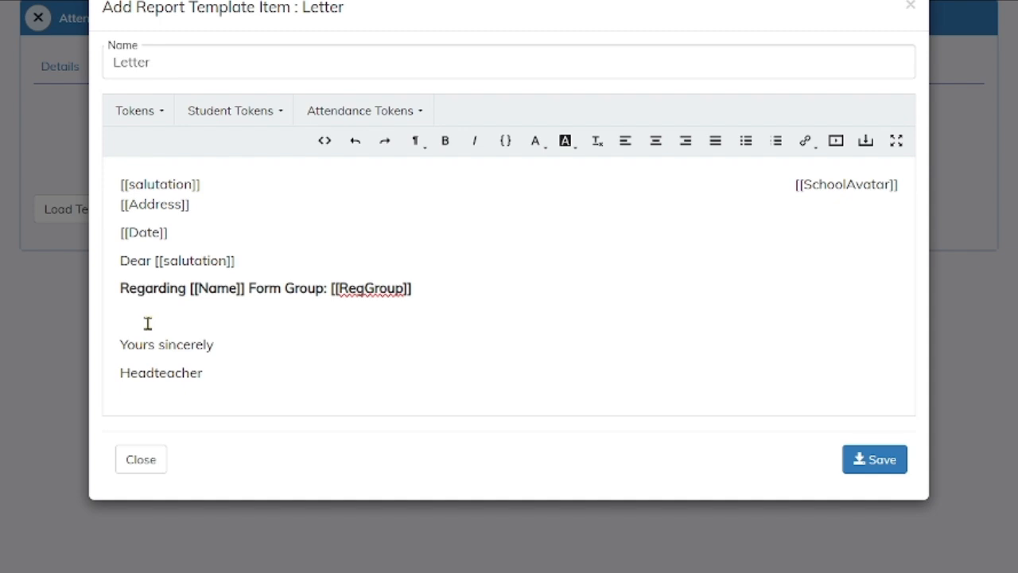
Step: Replace the Headteacher sign-off with the AttendanceLetterFrom token and add the AttendanceEmailReplyTo token on the line below
{"action": "left_click_drag", "start_coordinate": [221, 382], "coordinate": [101, 395]}
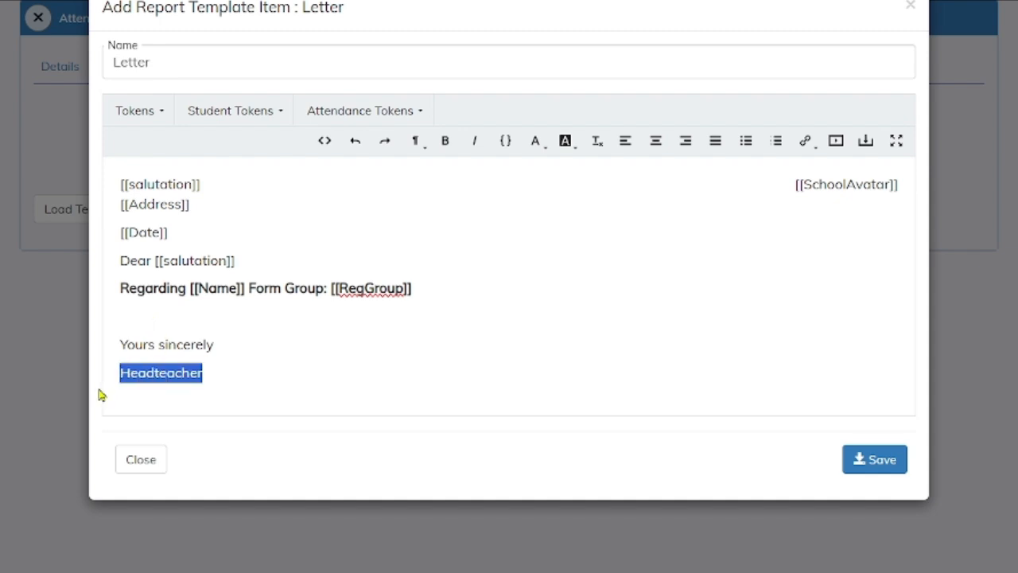
{"action": "left_click", "coordinate": [320, 118]}
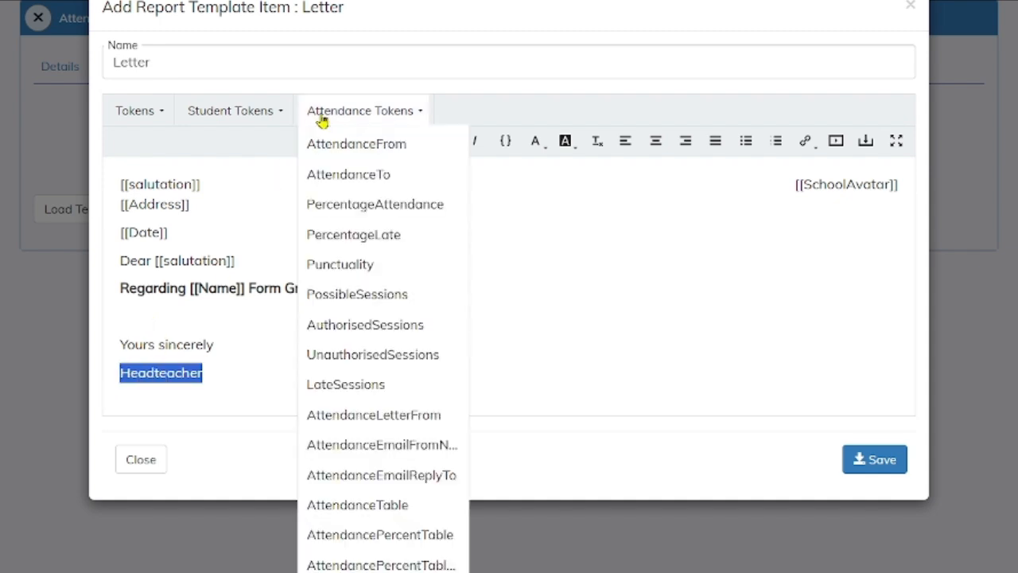
{"action": "left_click", "coordinate": [341, 420]}
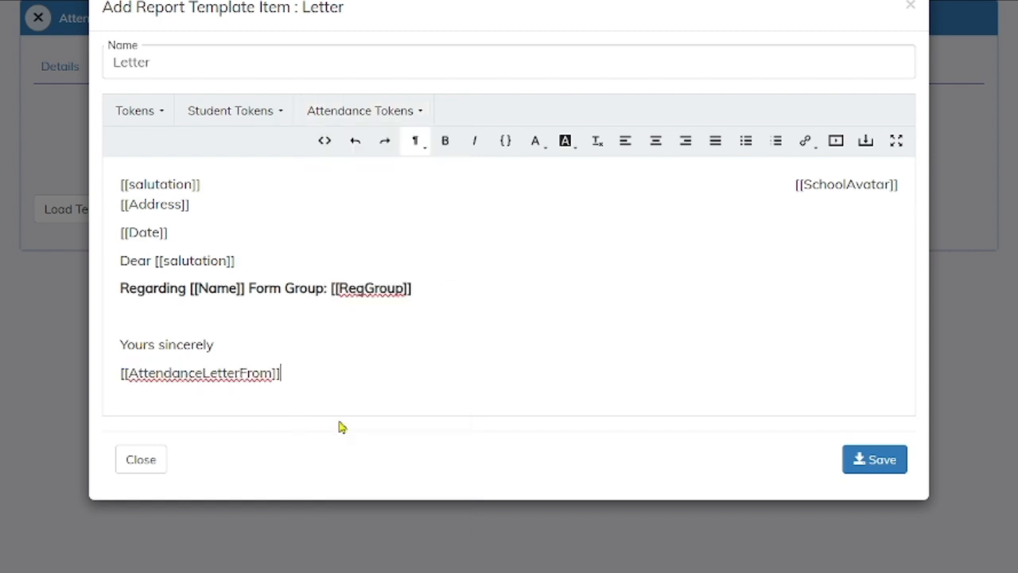
{"action": "key", "text": "Return"}
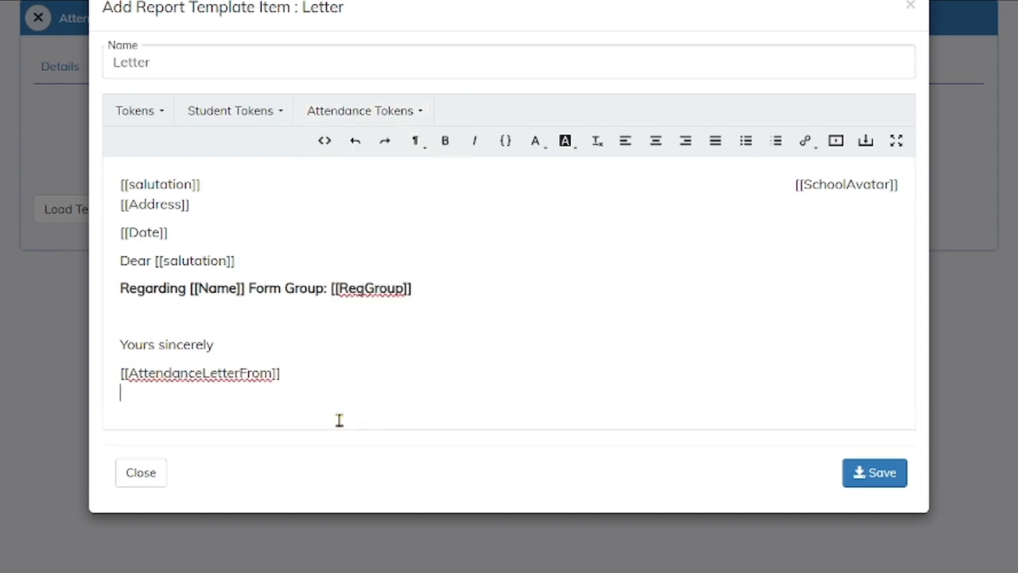
{"action": "left_click", "coordinate": [375, 103]}
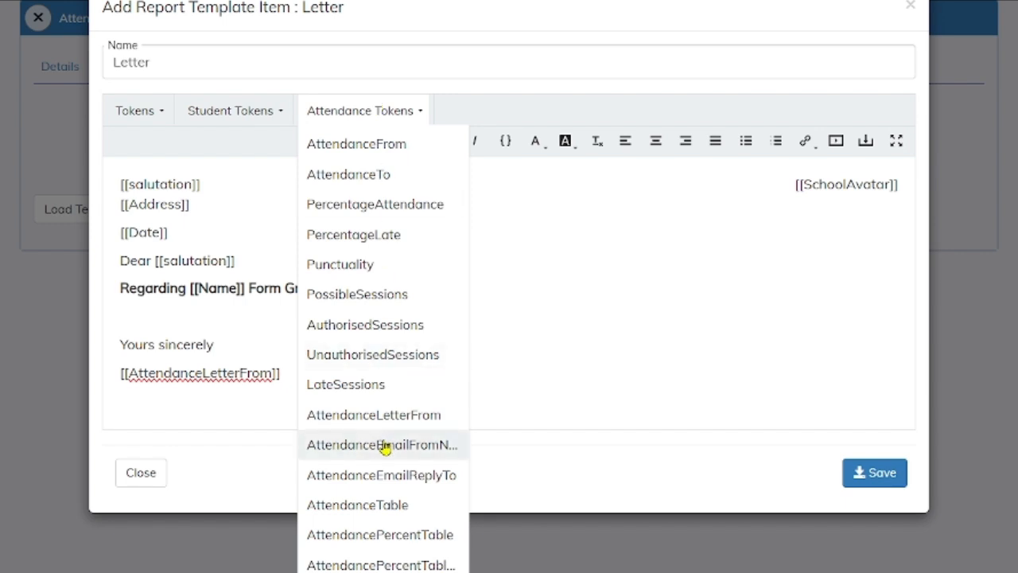
{"action": "left_click", "coordinate": [384, 471]}
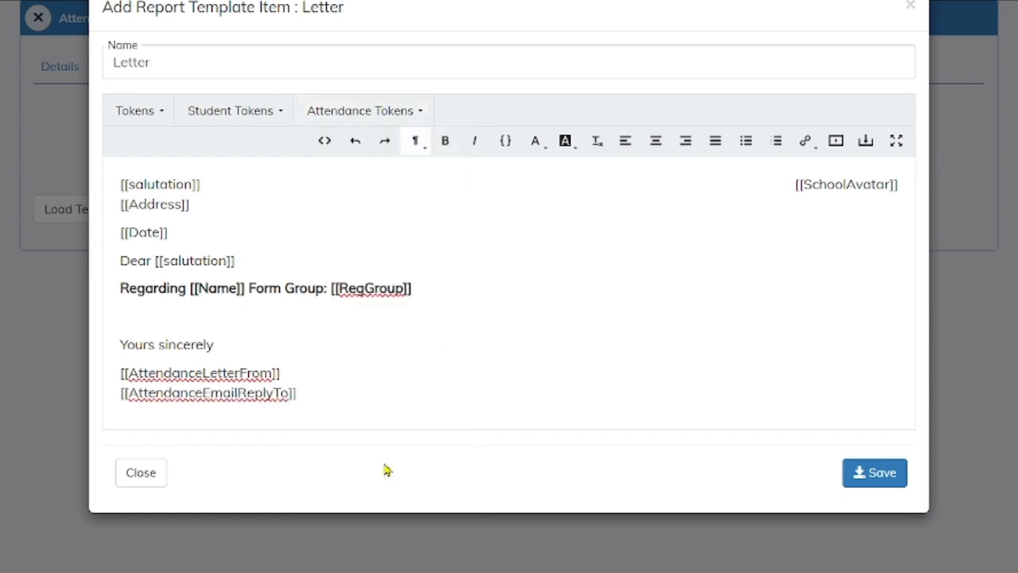
Step: Insert the follow-up body text about unimproved attendance below the Regarding line and tidy its paragraph breaks through Yours sincerely
{"action": "left_click", "coordinate": [243, 316]}
{"action": "type", "text": "We hope this message finds you well. We are writing to inform you that [Student's Name]'s attendance has not shown improvement since our previous communication. Regular attendance is essential for academic success, and we want to work together to support [Student's Name] in improving their attendance.  Please feel free to contact us if you have any questions or if there are any circumstances we should be aware of that might be affecting [Student's Name]'s attendance. We appreciate your cooperation and look forward to seeing positive changes soon.  Thank you for your attention to this matter"}
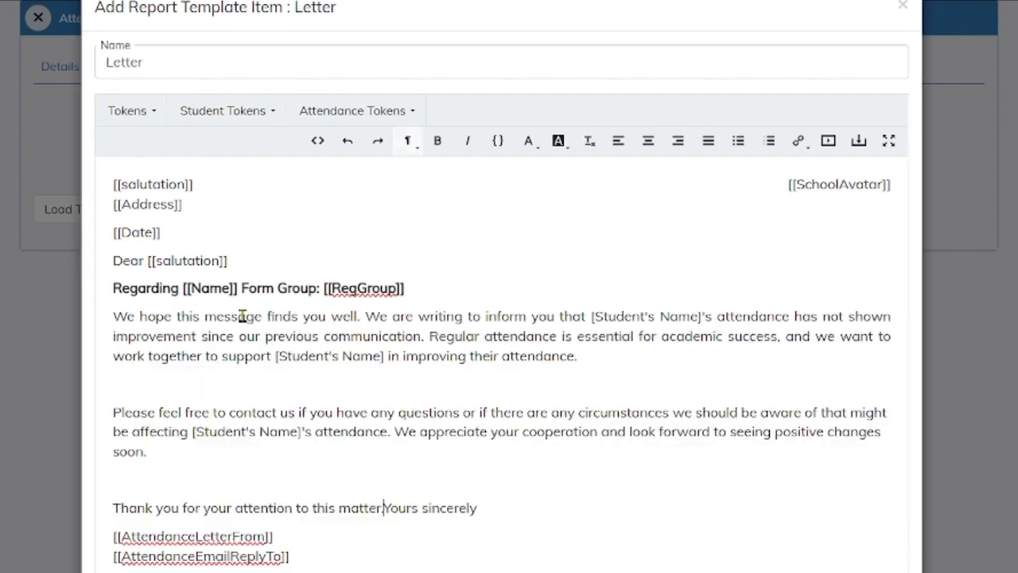
{"action": "left_click", "coordinate": [179, 377]}
{"action": "key", "text": "Delete"}
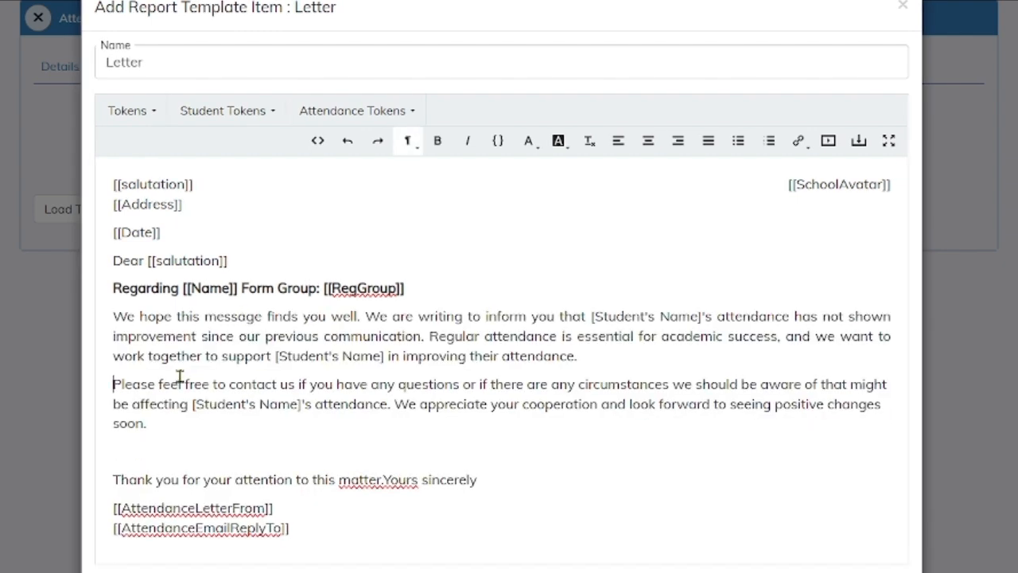
{"action": "left_click", "coordinate": [153, 440]}
{"action": "key", "text": "Delete"}
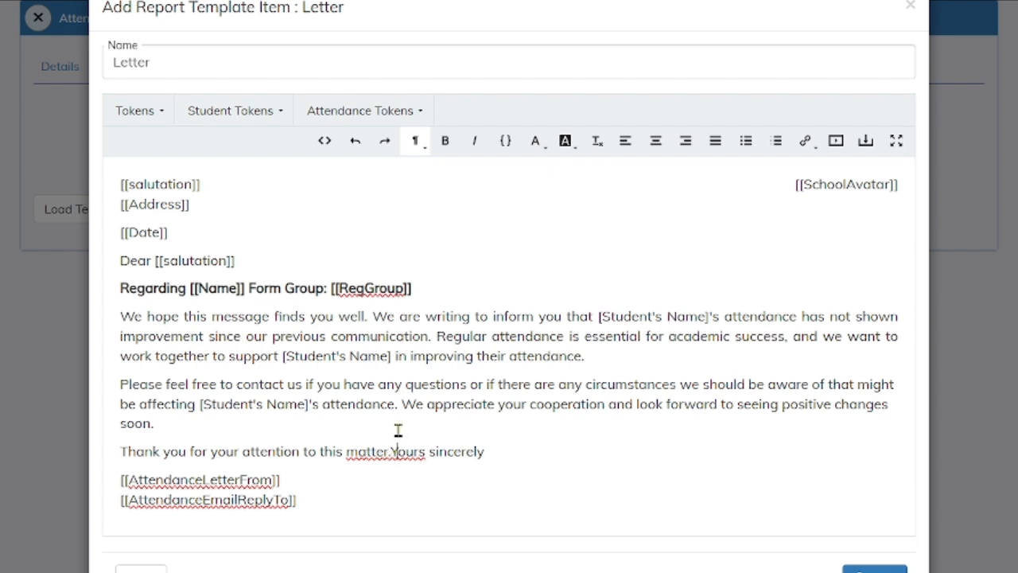
{"action": "key", "text": "Return"}
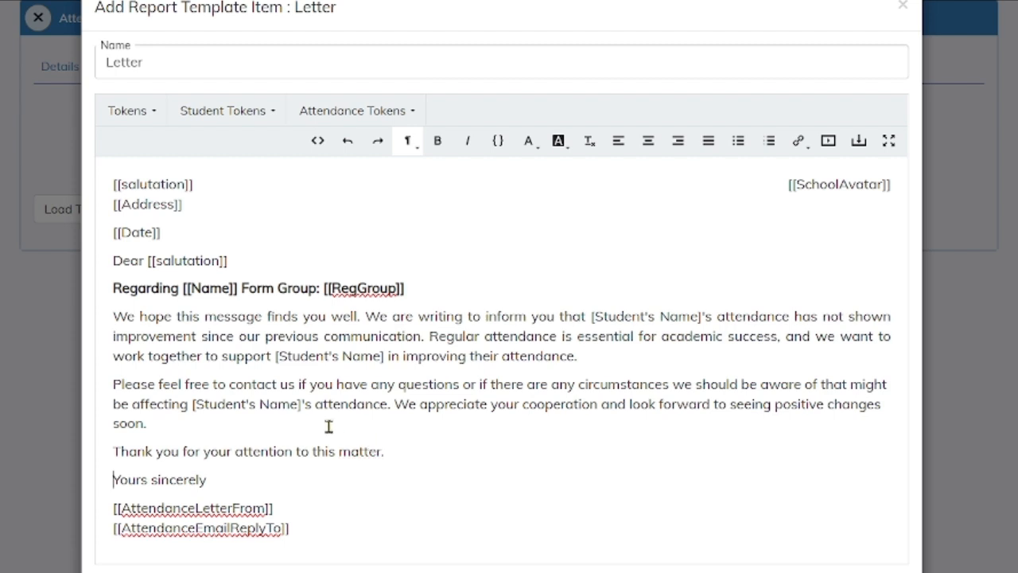
Step: Replace the [Student's Name] placeholder in the letter's opening paragraph before "'s attendance has not shown improvement" with the Forename token
{"action": "left_click", "coordinate": [592, 316]}
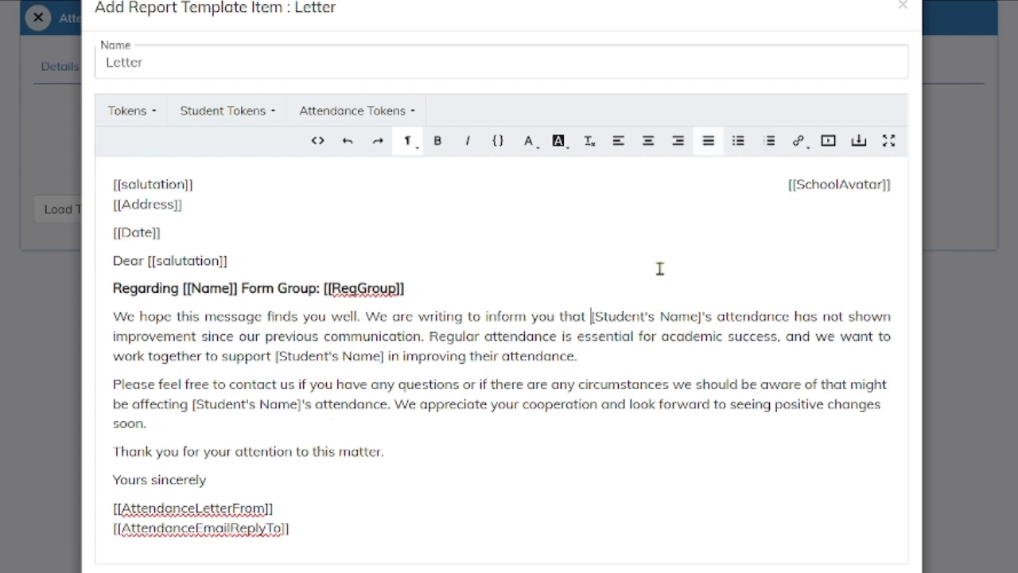
{"action": "key", "text": "ctrl+shift+Right"}
{"action": "key", "text": "ctrl+shift+Right"}
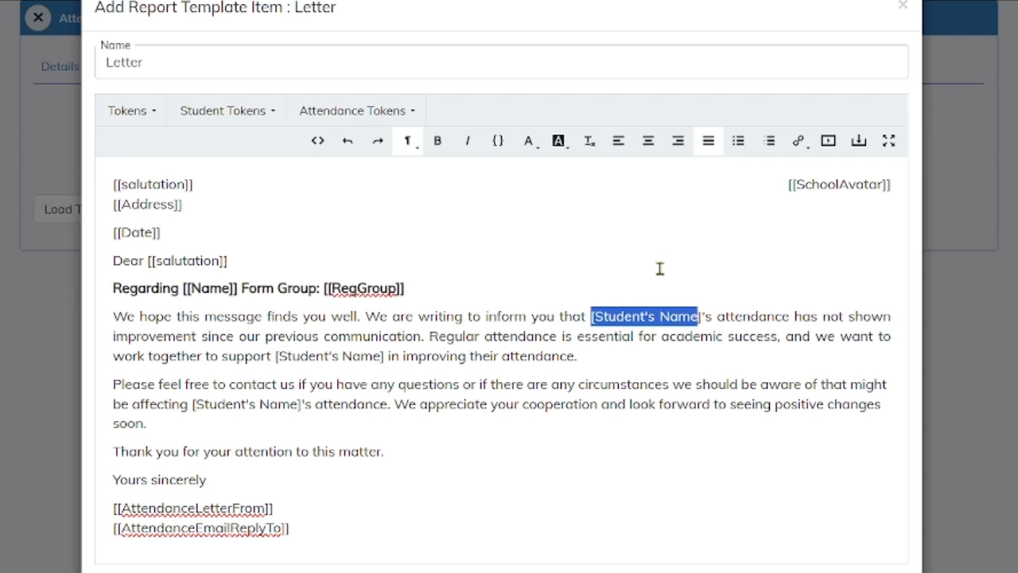
{"action": "left_click", "coordinate": [243, 119]}
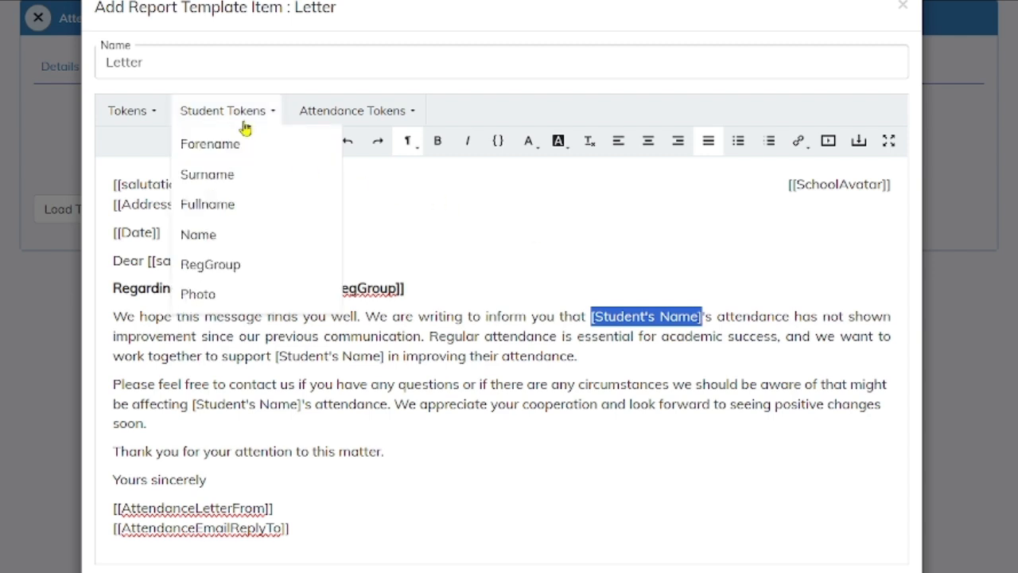
{"action": "left_click", "coordinate": [241, 144]}
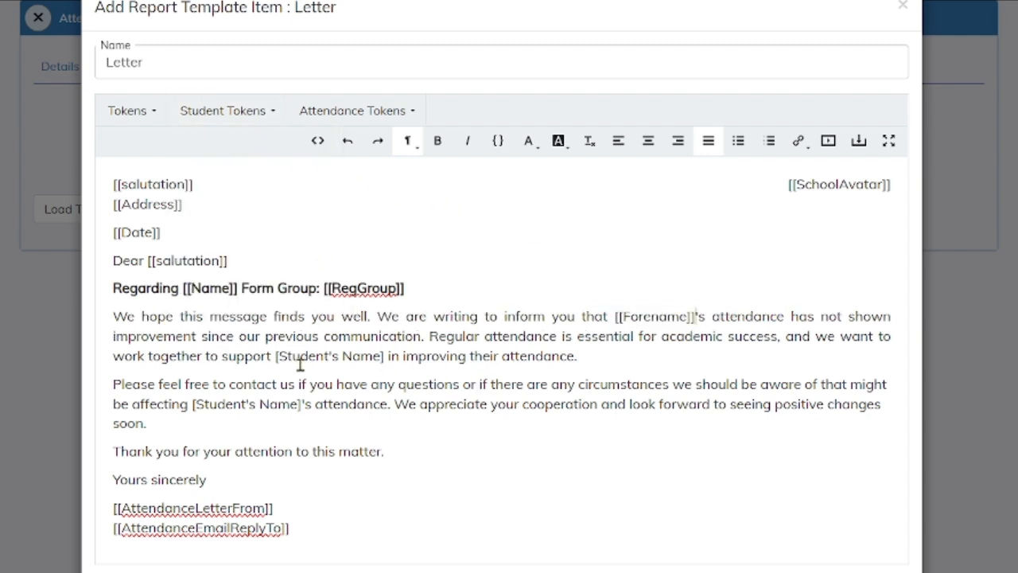
Step: Replace the [Student's Name] placeholder after "work together to support" with the Forename token and save the Letter item
{"action": "key", "text": "shift+Right"}
{"action": "key", "text": "shift+Right"}
{"action": "key", "text": "shift+Right"}
{"action": "key", "text": "shift+Right"}
{"action": "key", "text": "shift+Right"}
{"action": "key", "text": "shift+Right"}
{"action": "key", "text": "shift+Right"}
{"action": "key", "text": "shift+Right"}
{"action": "key", "text": "shift+Right"}
{"action": "key", "text": "shift+Right"}
{"action": "key", "text": "shift+Right"}
{"action": "key", "text": "shift+Right"}
{"action": "key", "text": "shift+Right"}
{"action": "key", "text": "shift+Right"}
{"action": "key", "text": "shift+Right"}
{"action": "key", "text": "shift+Right"}
{"action": "left_click", "coordinate": [234, 100]}
{"action": "left_click", "coordinate": [231, 122]}
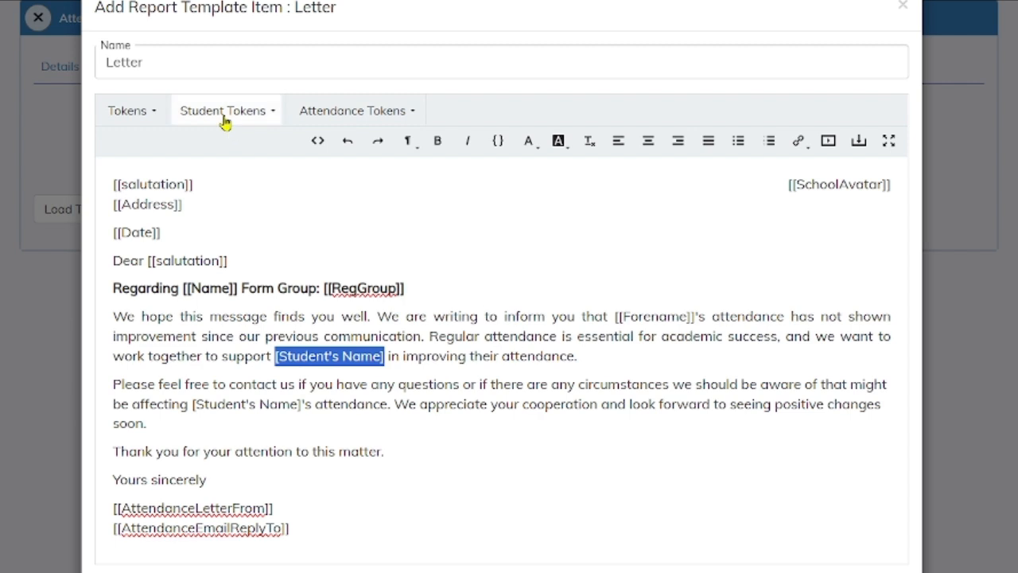
{"action": "left_click", "coordinate": [225, 114]}
{"action": "left_click", "coordinate": [217, 144]}
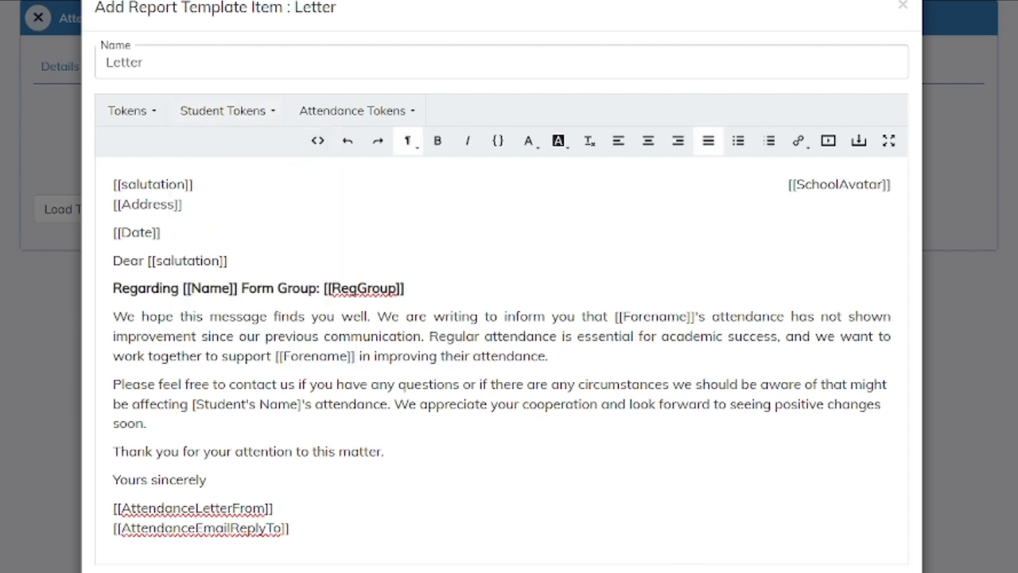
{"action": "left_click", "coordinate": [493, 570]}
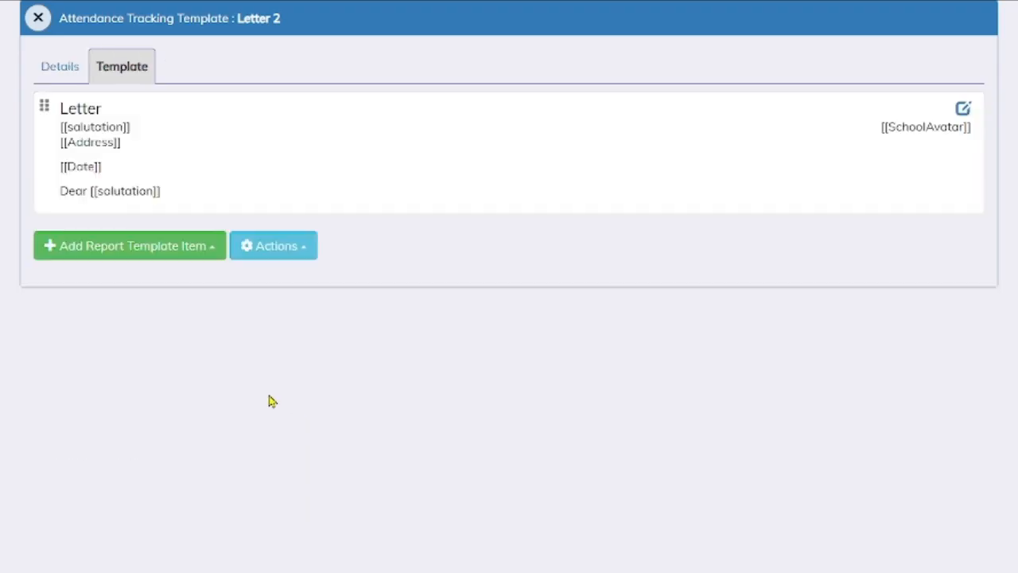
Step: Add a Parental Response and Signature item with Square Borders style and a pale yellow background, and save it
{"action": "left_click", "coordinate": [173, 254]}
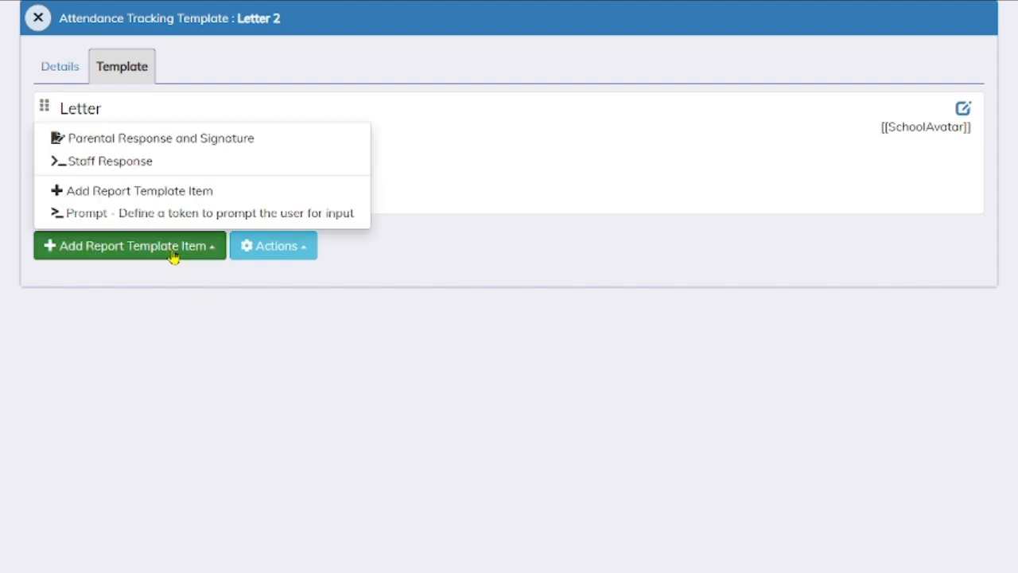
{"action": "left_click", "coordinate": [121, 142]}
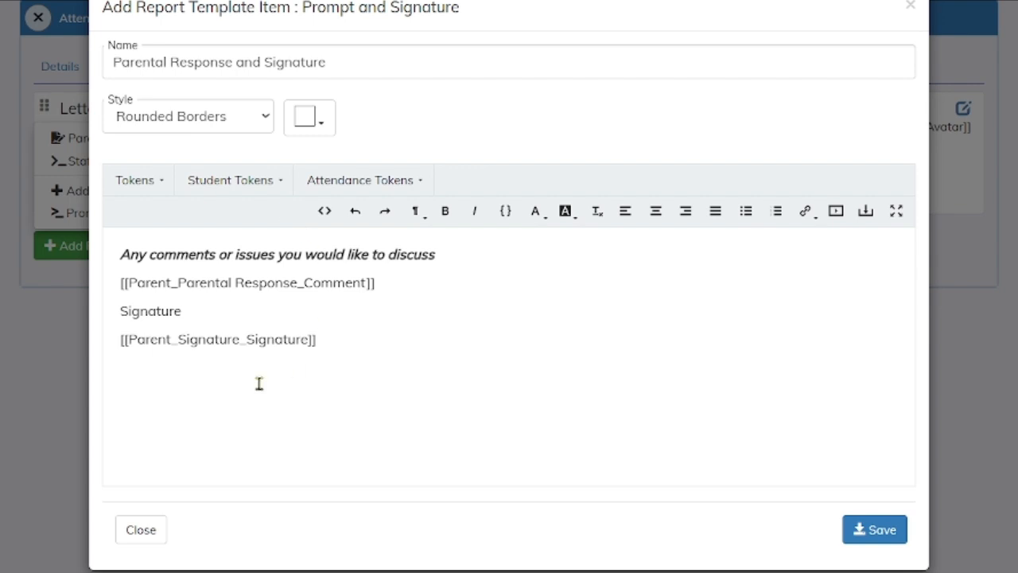
{"action": "left_click", "coordinate": [264, 124]}
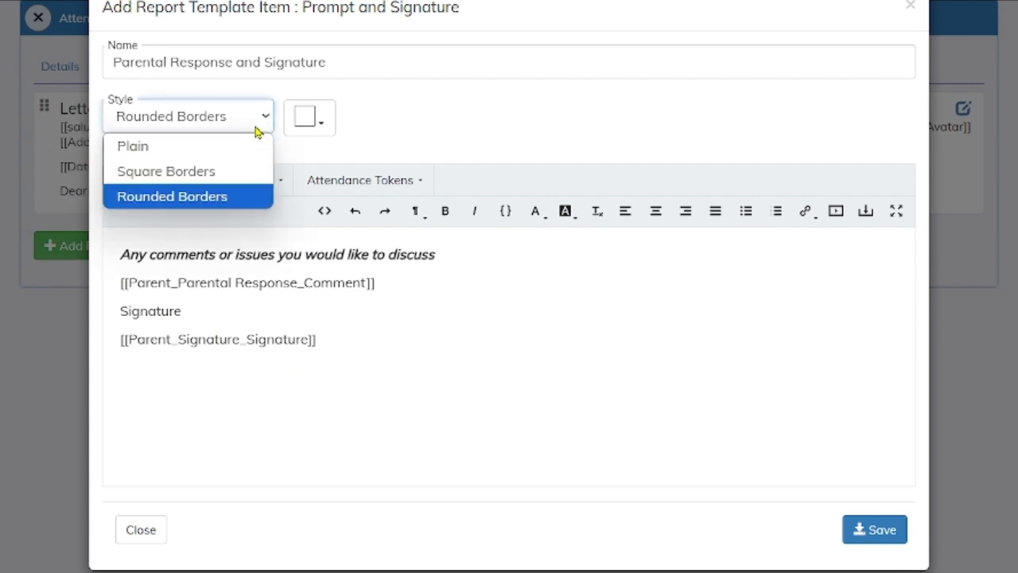
{"action": "left_click", "coordinate": [255, 173]}
{"action": "left_click", "coordinate": [298, 129]}
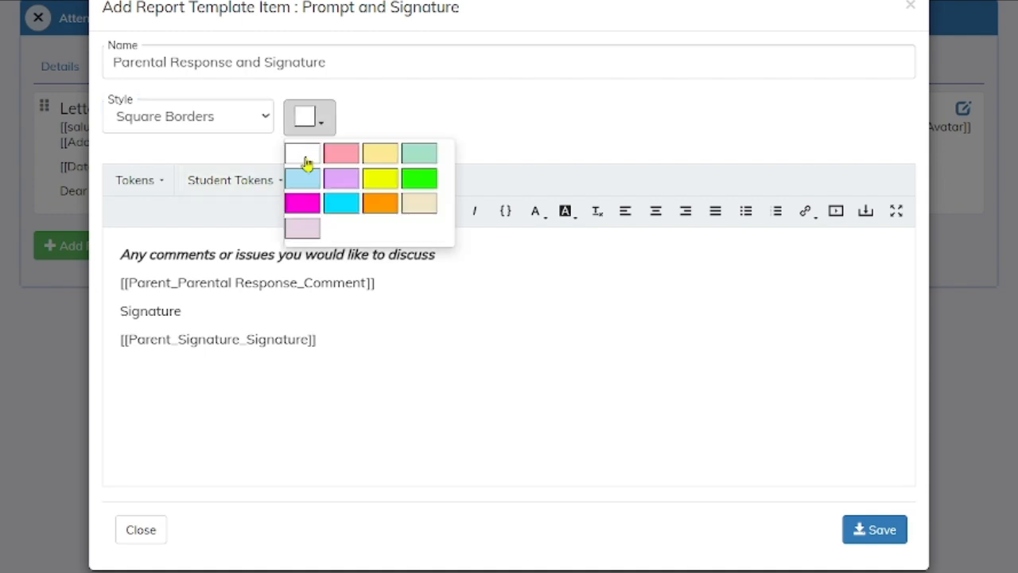
{"action": "left_click", "coordinate": [375, 152]}
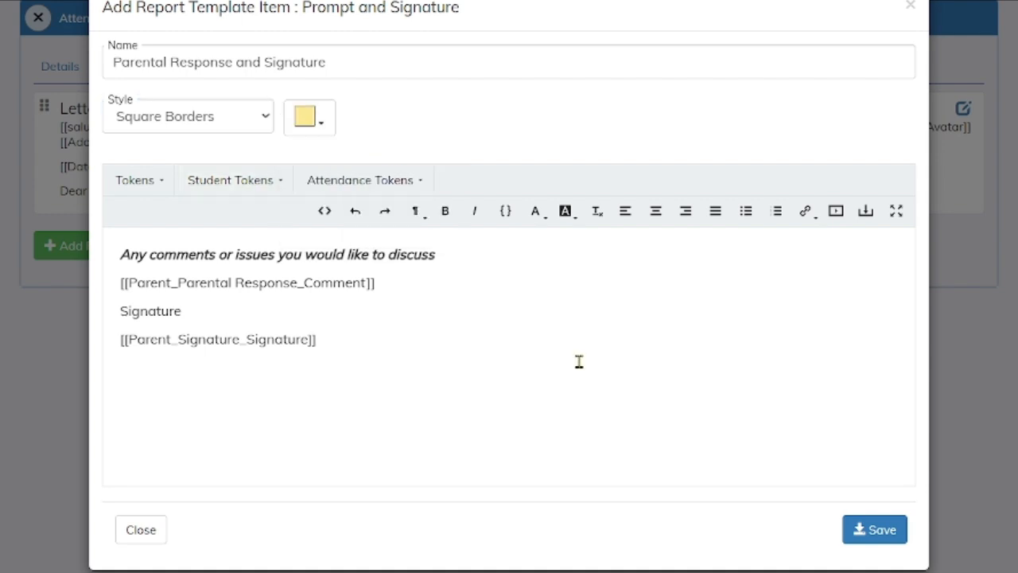
{"action": "left_click", "coordinate": [875, 535]}
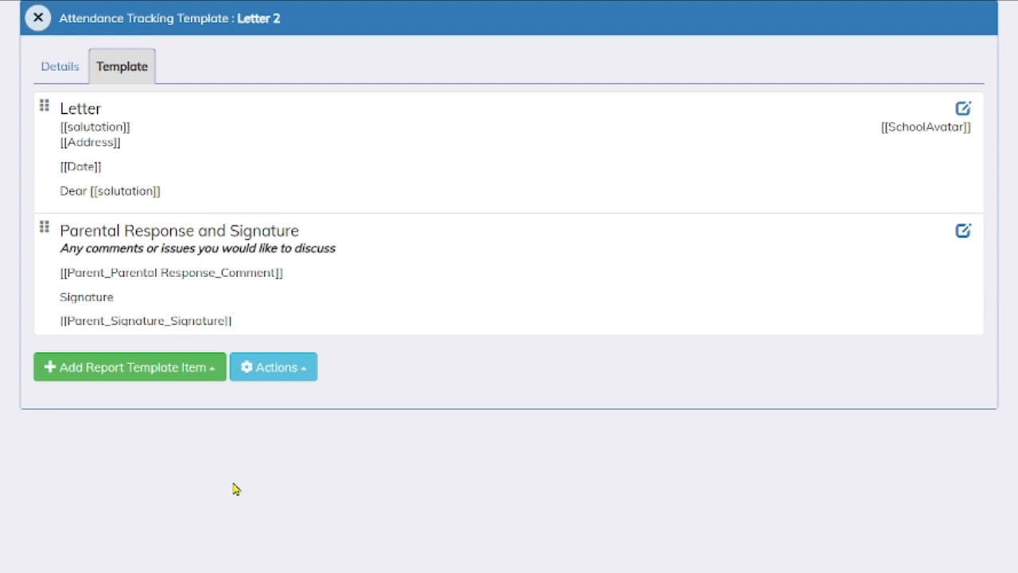
Step: Add a Staff Response item to the Letter 2 template and review the template's saved details
{"action": "left_click", "coordinate": [137, 372]}
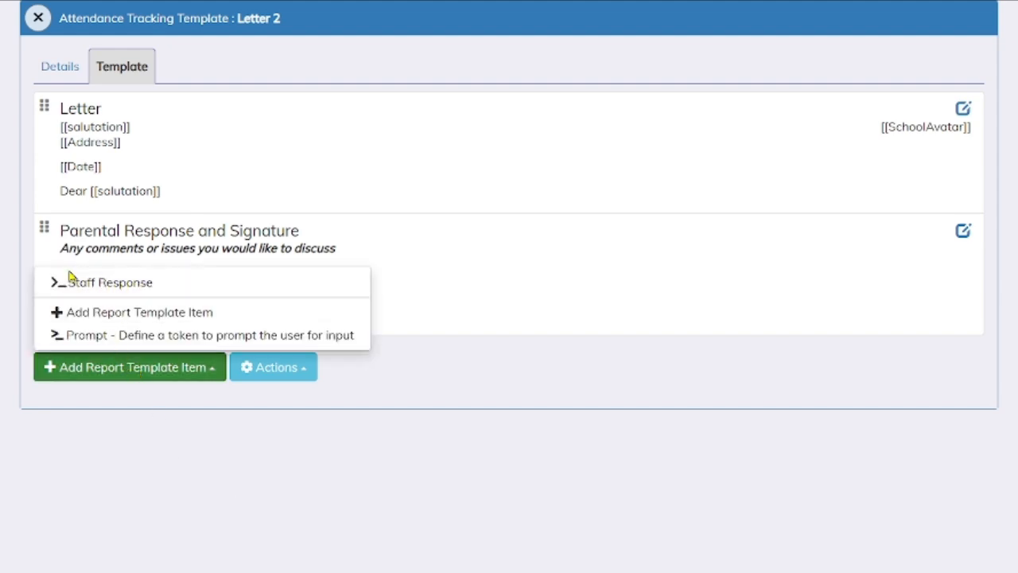
{"action": "left_click", "coordinate": [96, 280]}
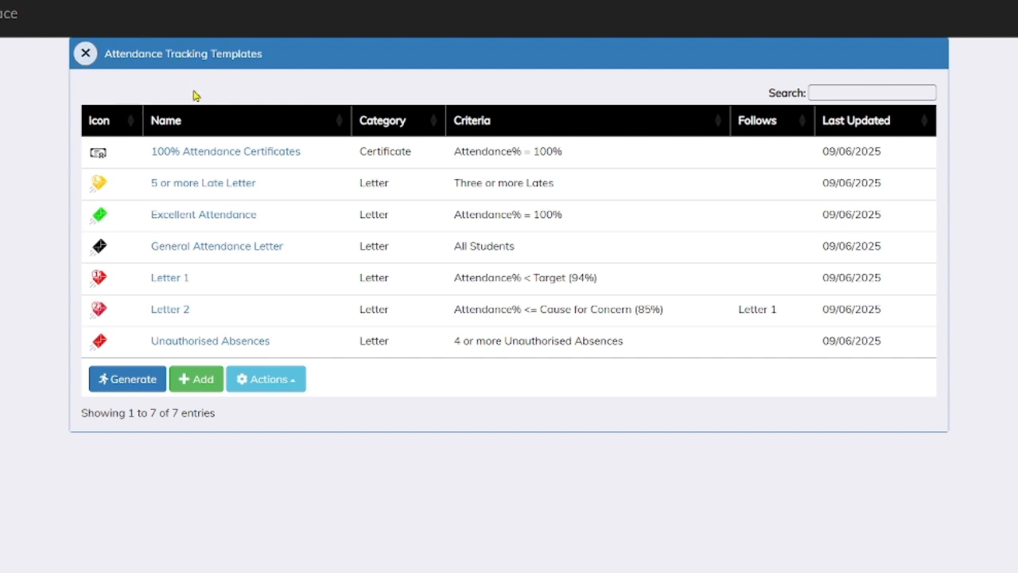
{"action": "left_click", "coordinate": [160, 312]}
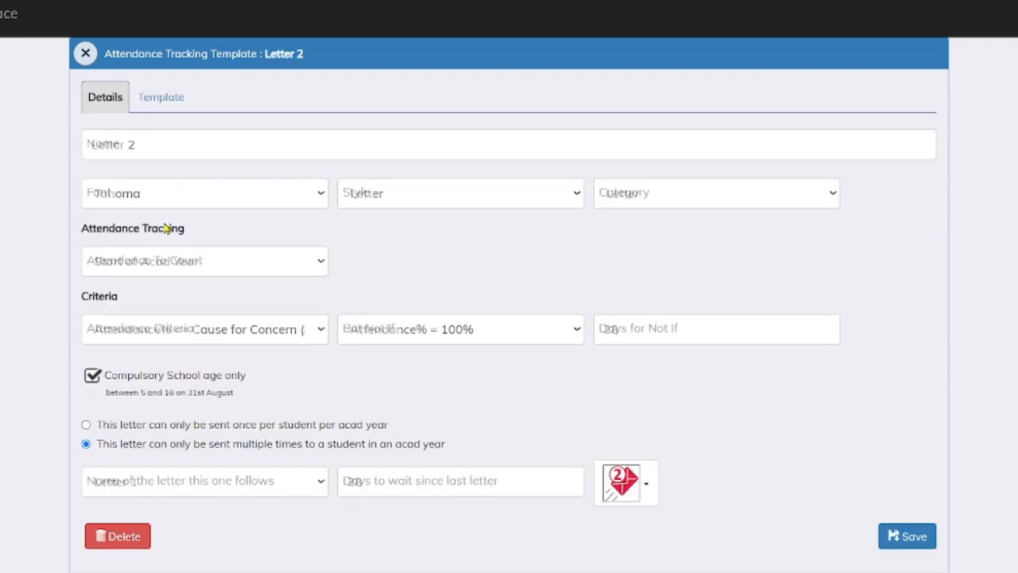
{"action": "left_click", "coordinate": [85, 54]}
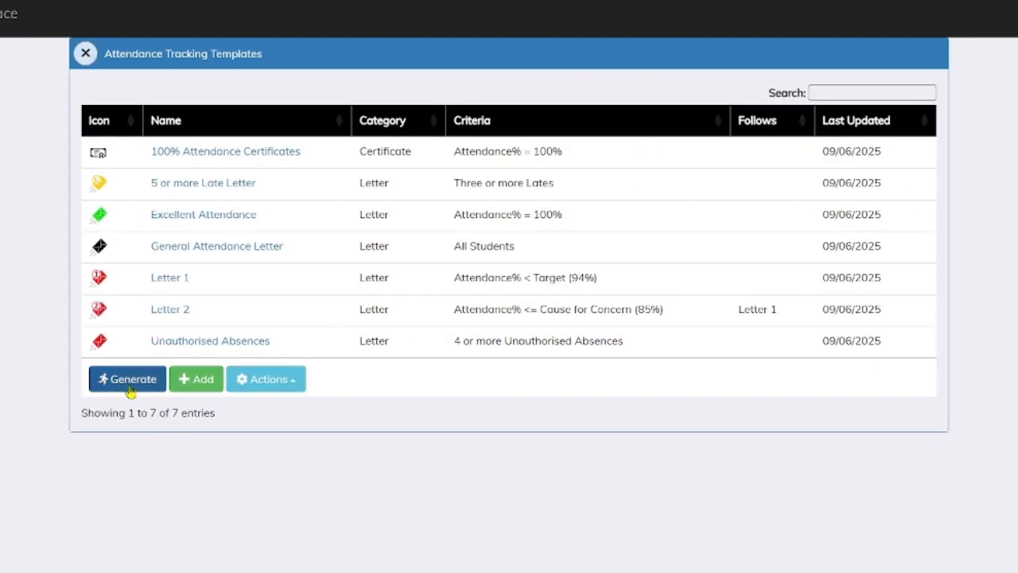
Step: Try to generate tracking letters with the Attendance Until Date set to 30/04/2025
{"action": "left_click", "coordinate": [119, 379]}
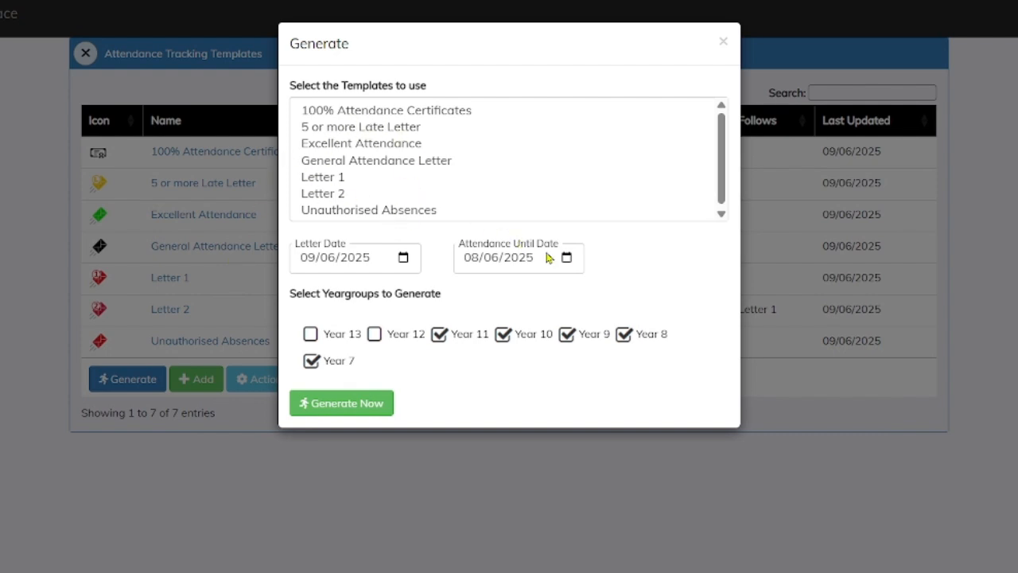
{"action": "left_click", "coordinate": [567, 259]}
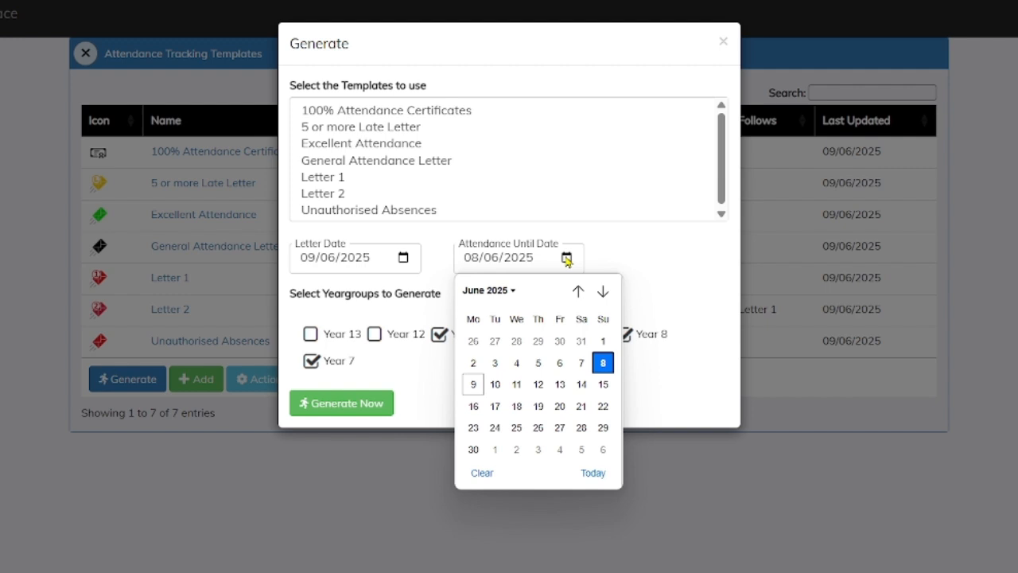
{"action": "left_click", "coordinate": [577, 290]}
{"action": "left_click", "coordinate": [577, 290]}
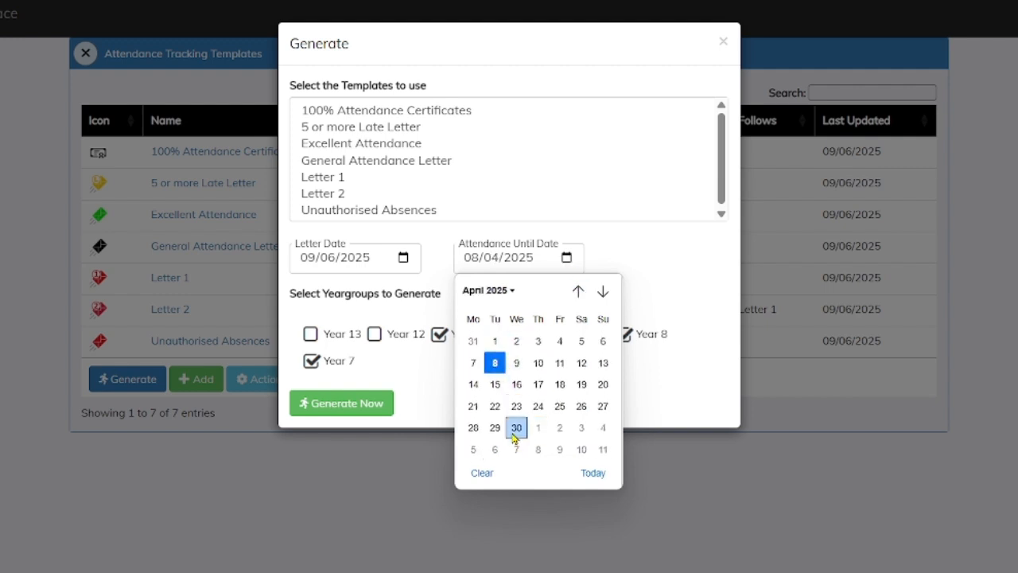
{"action": "left_click", "coordinate": [515, 430]}
{"action": "left_click", "coordinate": [357, 409]}
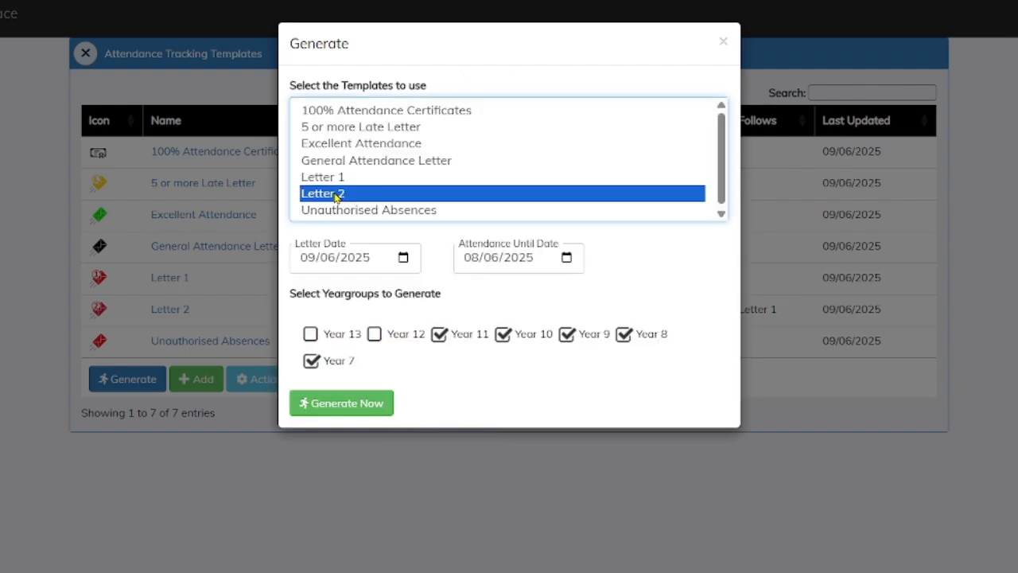
Step: Generate the Letter 2 letters for Years 7 to 11 and continue to the attendance tracking list
{"action": "left_click", "coordinate": [364, 404]}
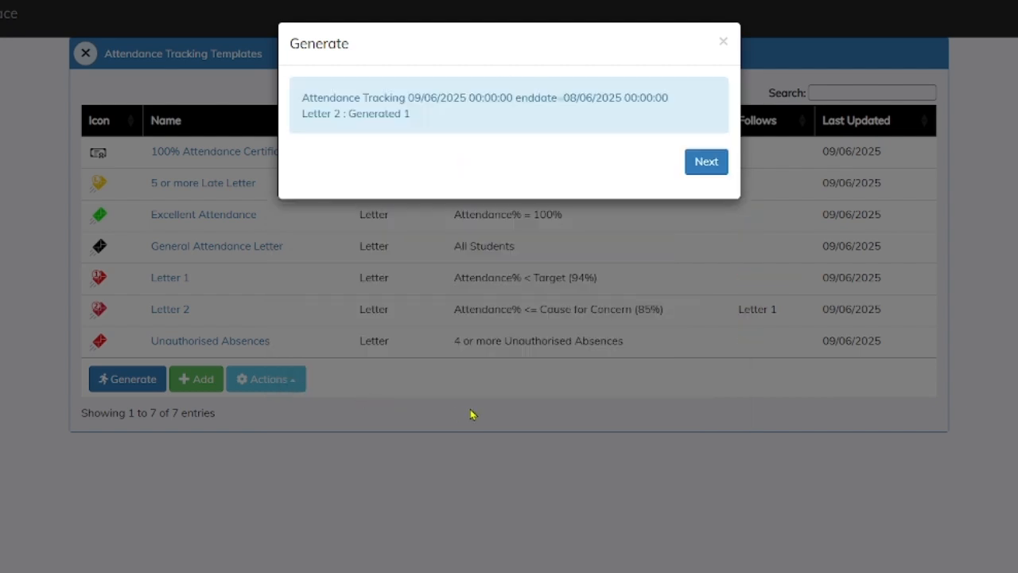
{"action": "left_click", "coordinate": [691, 165]}
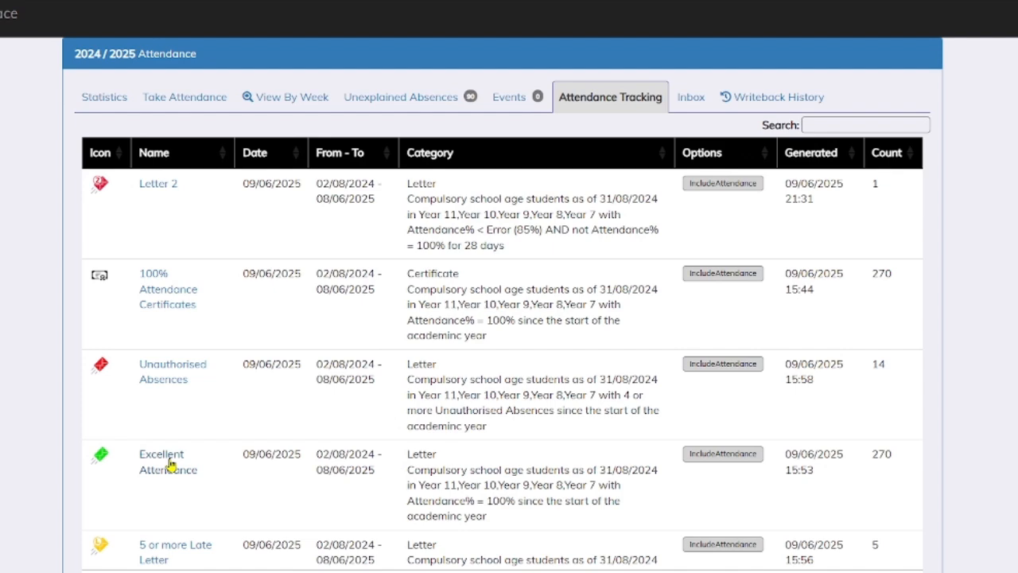
Step: Open the Letter 1 run dated 31/12/2024 and look through its generated reports
{"action": "scroll", "coordinate": [171, 463], "scroll_direction": "down", "scroll_amount": 3}
{"action": "scroll", "coordinate": [169, 465], "scroll_direction": "down", "scroll_amount": 2}
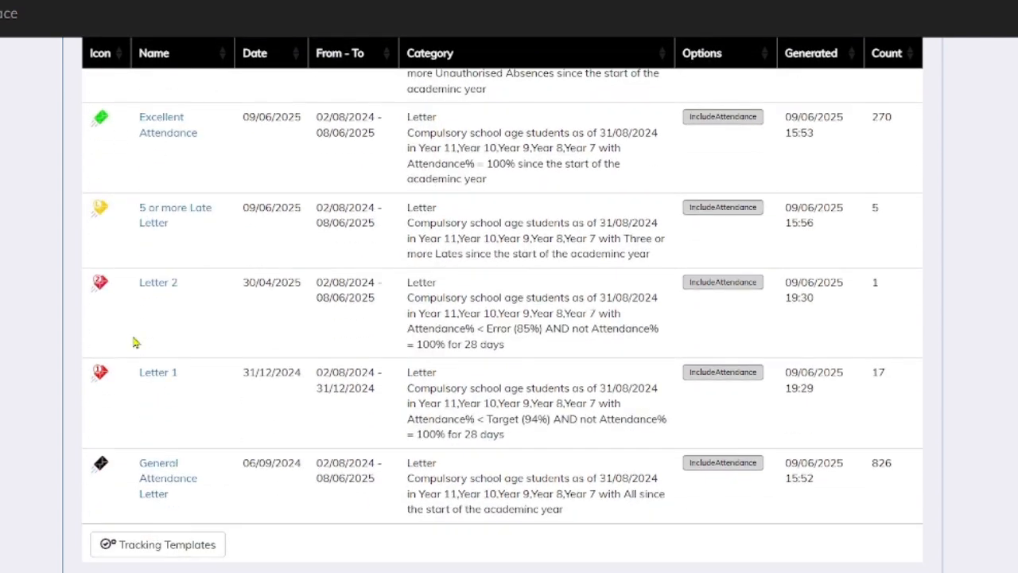
{"action": "left_click", "coordinate": [151, 376]}
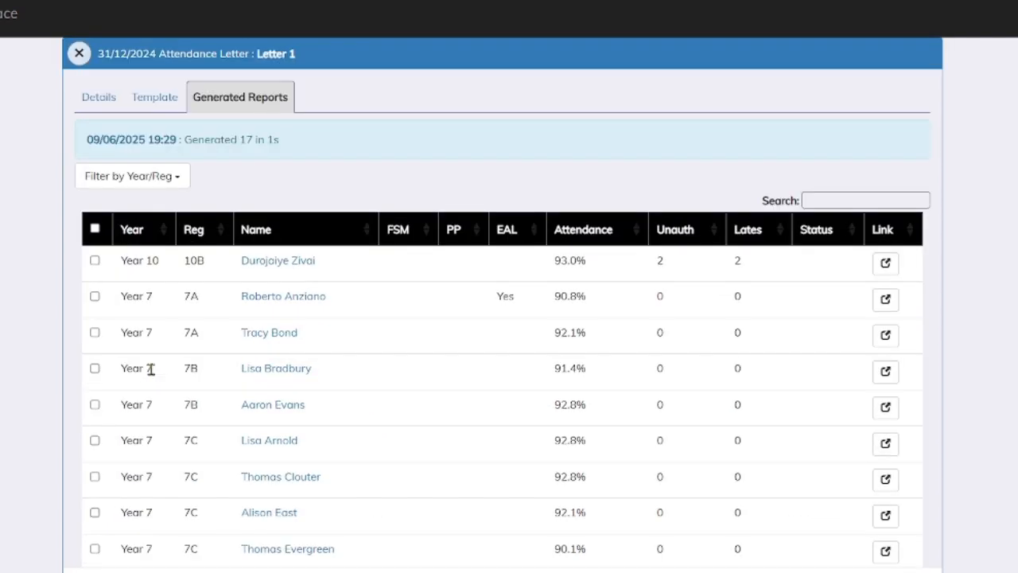
{"action": "scroll", "coordinate": [155, 378], "scroll_direction": "down", "scroll_amount": 5}
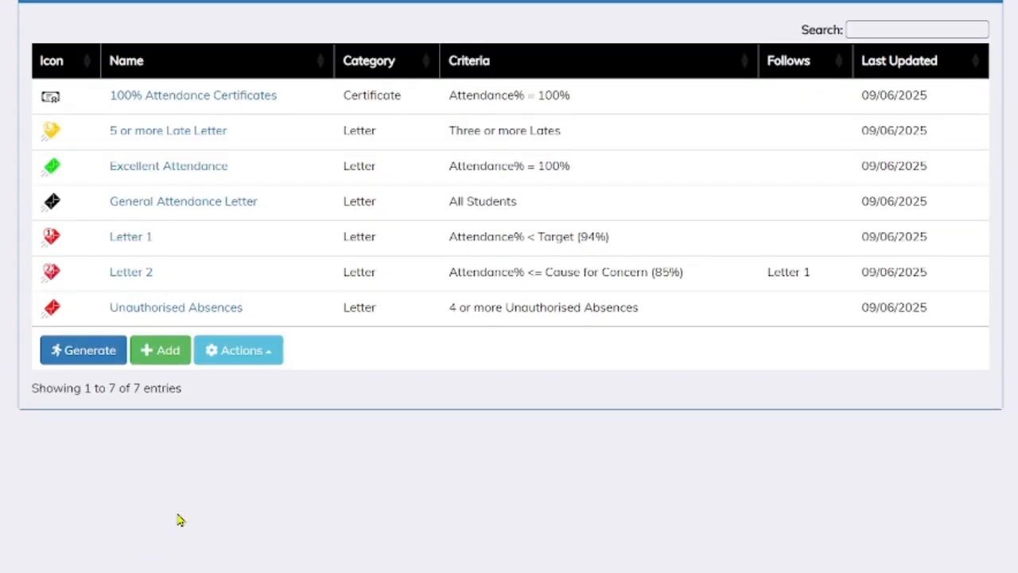
Step: Set up a new generation using the Letter 1 template with the Attendance Until Date set to 30/04/2025
{"action": "left_click", "coordinate": [84, 350]}
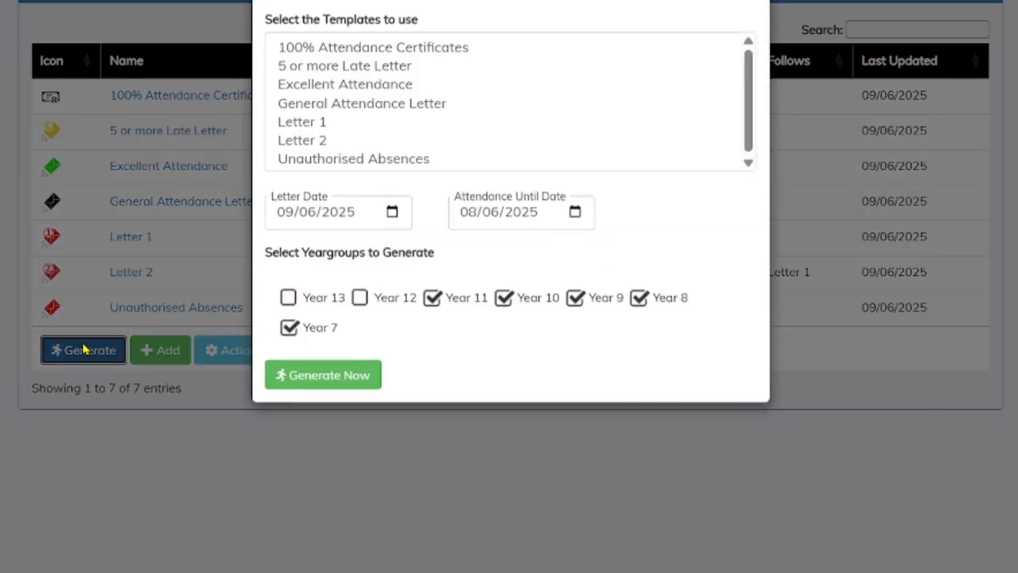
{"action": "left_click", "coordinate": [302, 127]}
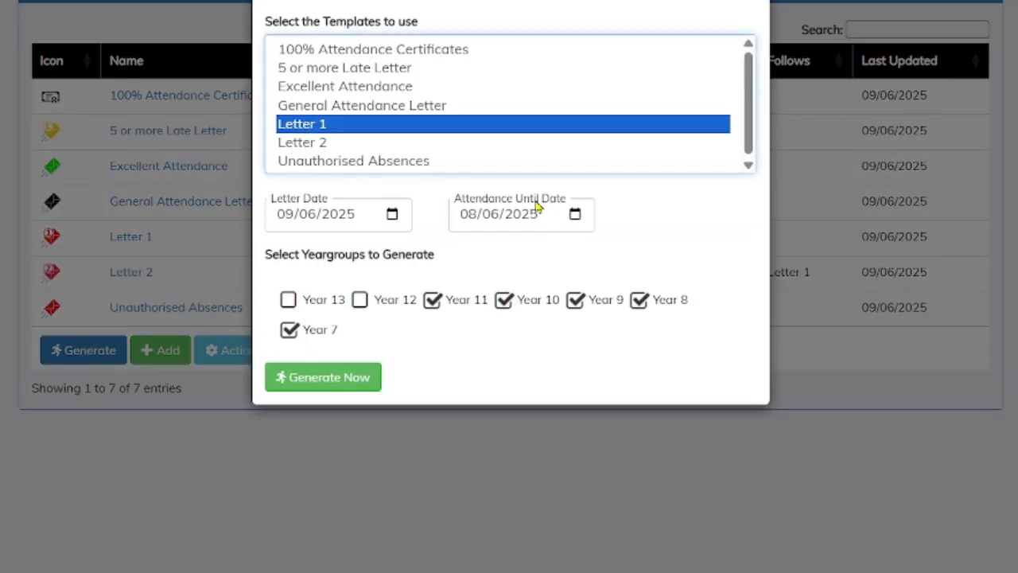
{"action": "left_click", "coordinate": [574, 218]}
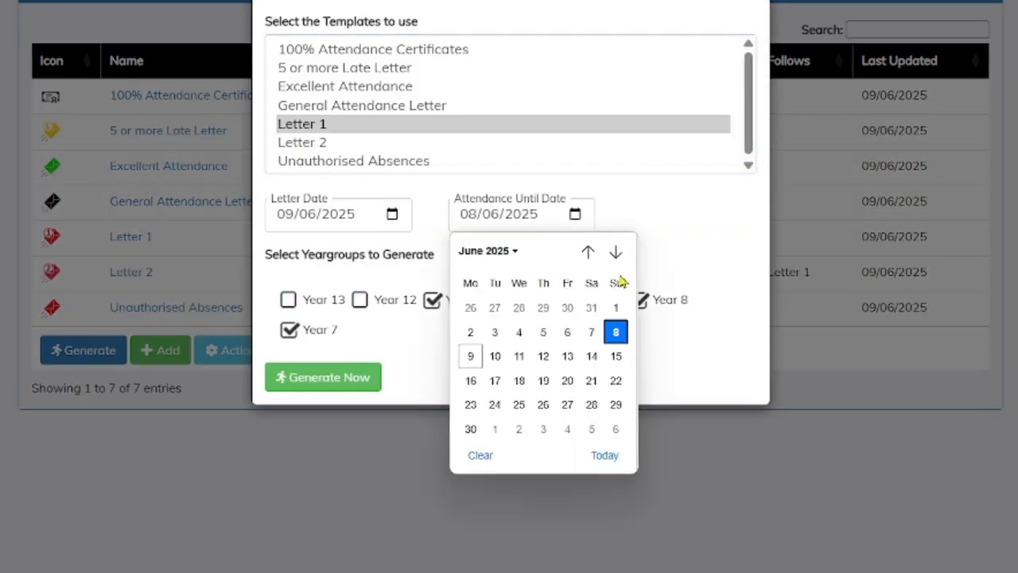
{"action": "left_click", "coordinate": [584, 256]}
{"action": "left_click", "coordinate": [584, 256]}
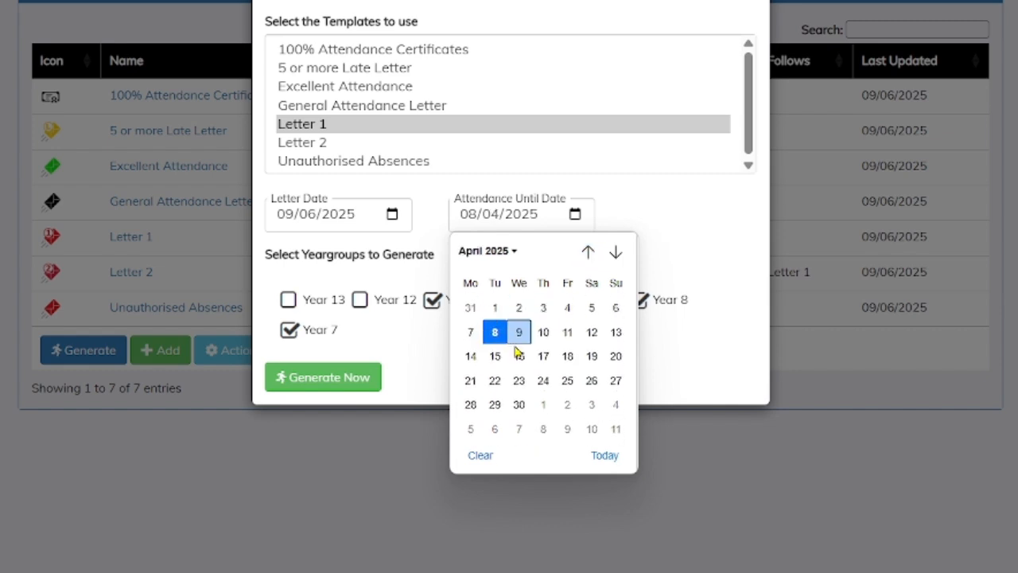
{"action": "left_click", "coordinate": [519, 405]}
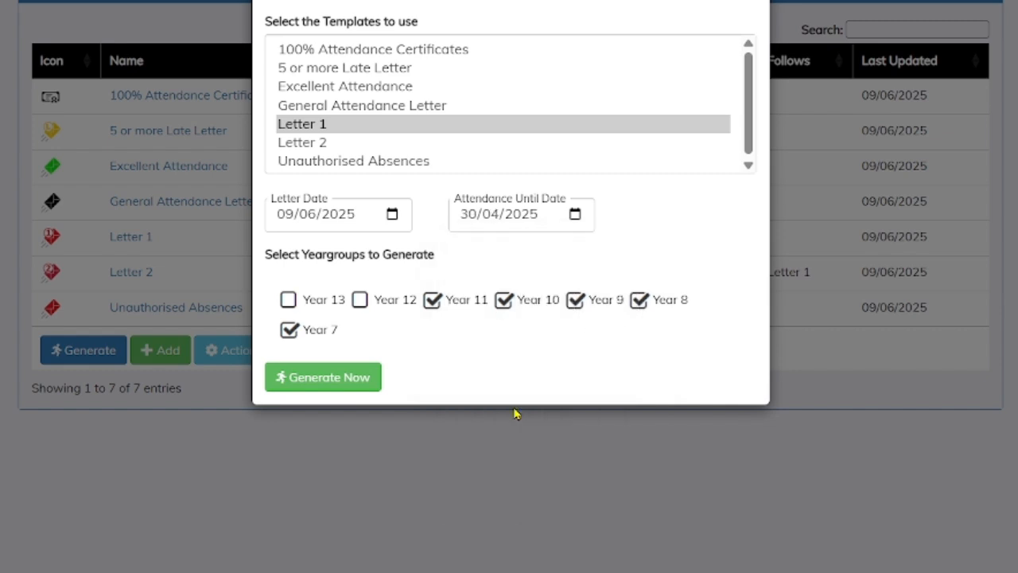
Step: Generate the Letter 1 letters for Years 7 to 11 and look through the generated reports
{"action": "left_click", "coordinate": [342, 385]}
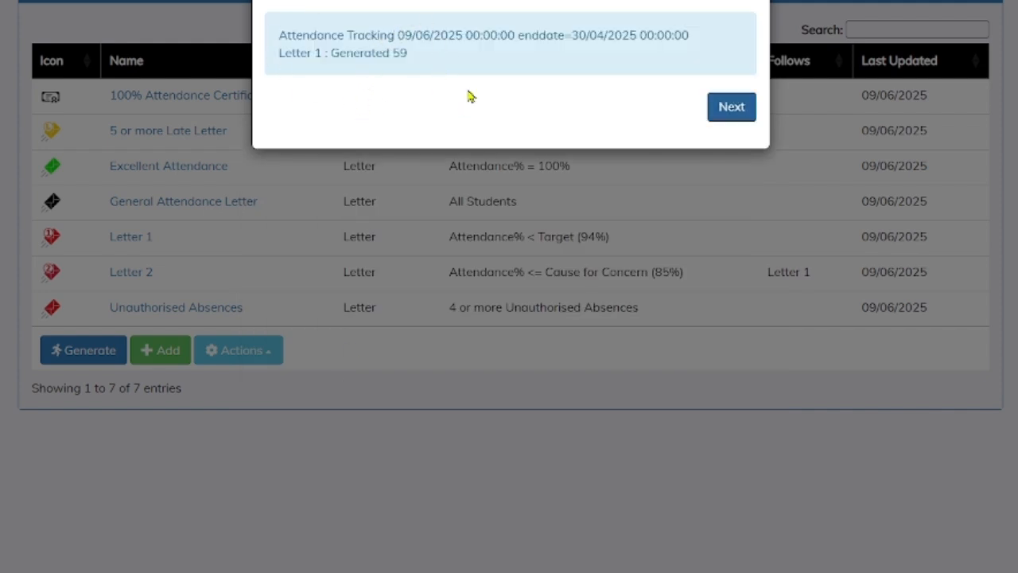
{"action": "left_click", "coordinate": [723, 106]}
{"action": "scroll", "coordinate": [725, 108], "scroll_direction": "down", "scroll_amount": 2}
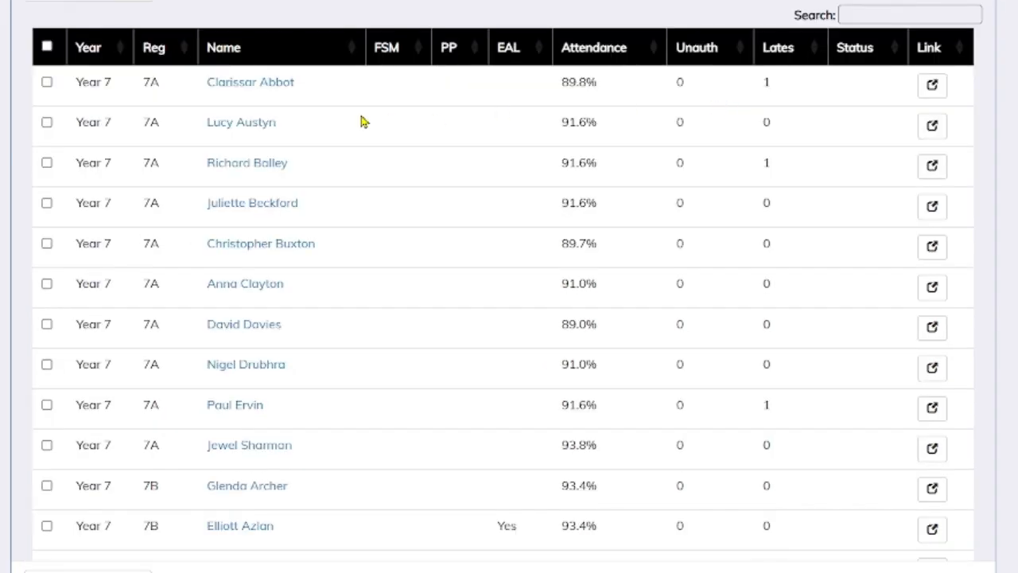
{"action": "scroll", "coordinate": [362, 120], "scroll_direction": "up", "scroll_amount": 2}
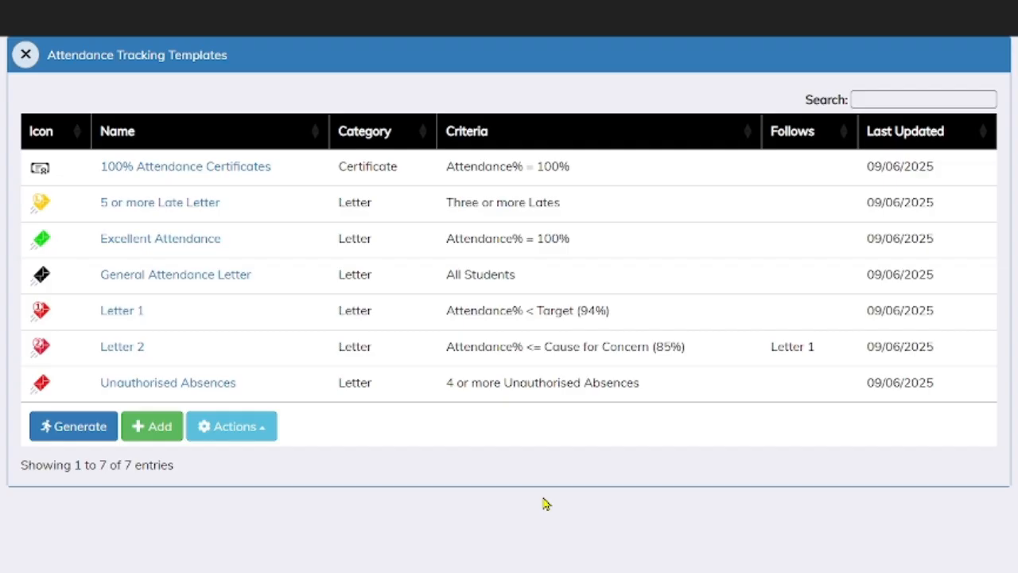
Step: Set up a new generation using the Letter 2 template with the Letter Date set to 30/04/2025
{"action": "left_click", "coordinate": [77, 436]}
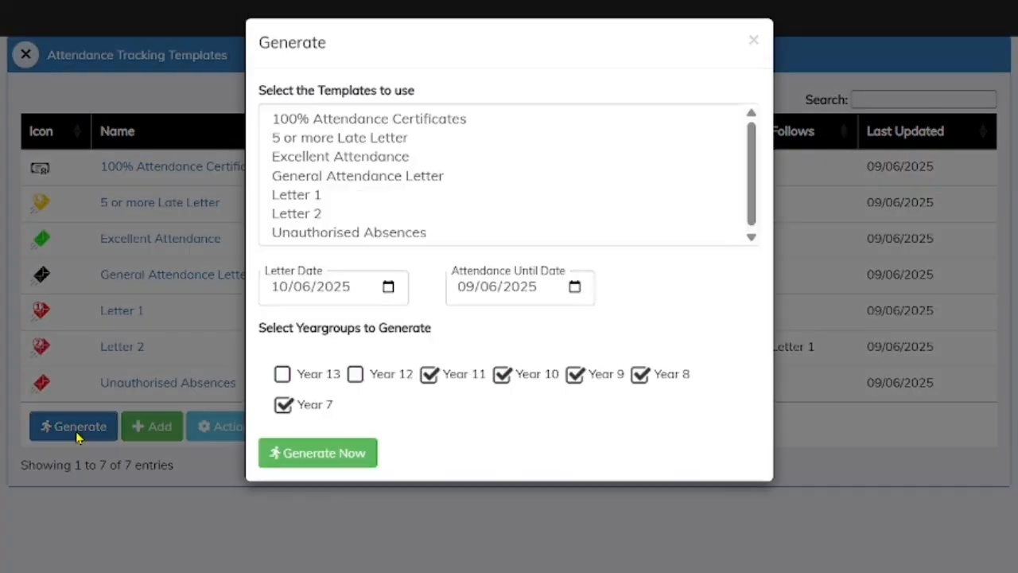
{"action": "left_click", "coordinate": [303, 222]}
{"action": "left_click", "coordinate": [389, 288]}
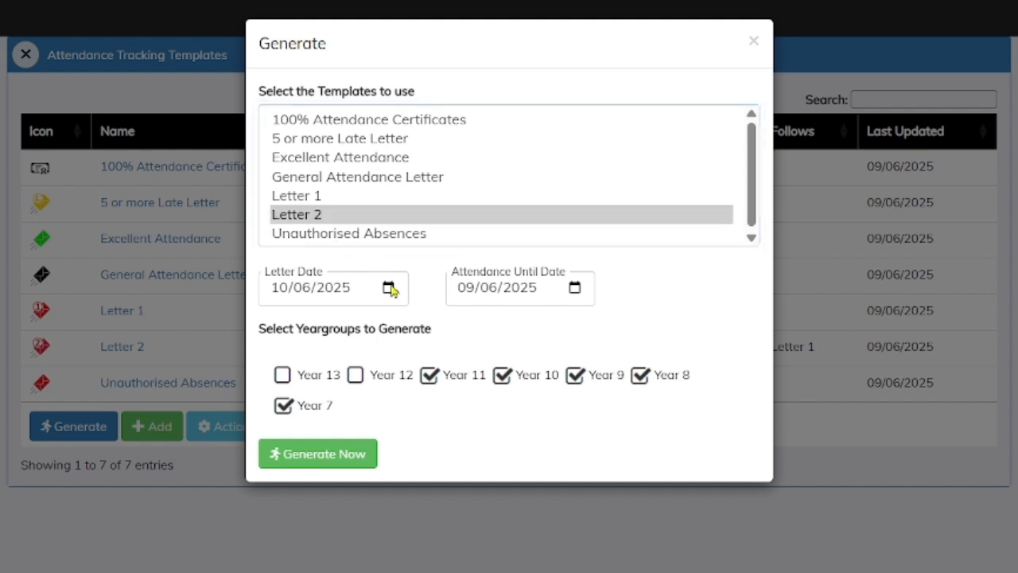
{"action": "left_click", "coordinate": [402, 326]}
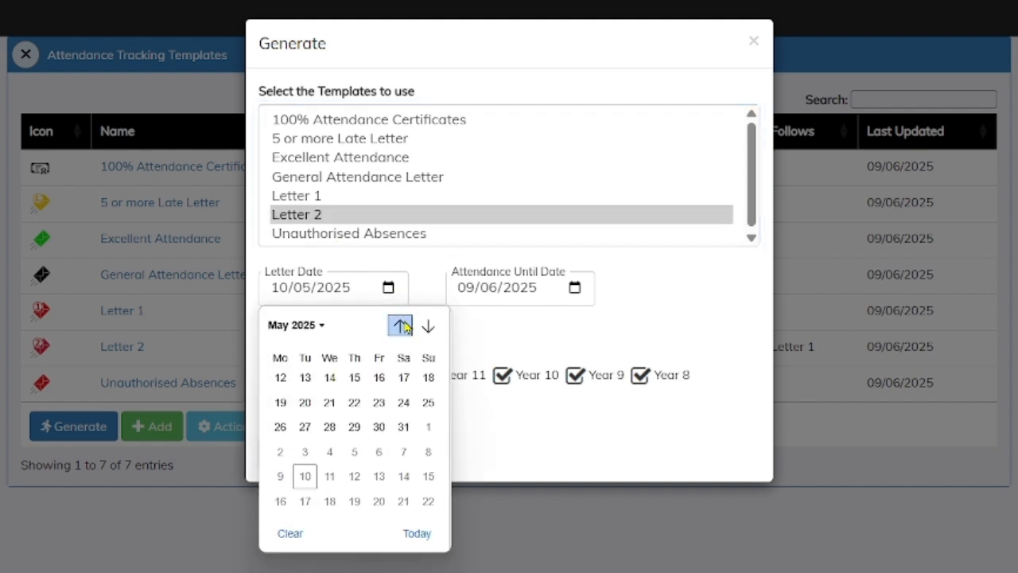
{"action": "left_click", "coordinate": [402, 325]}
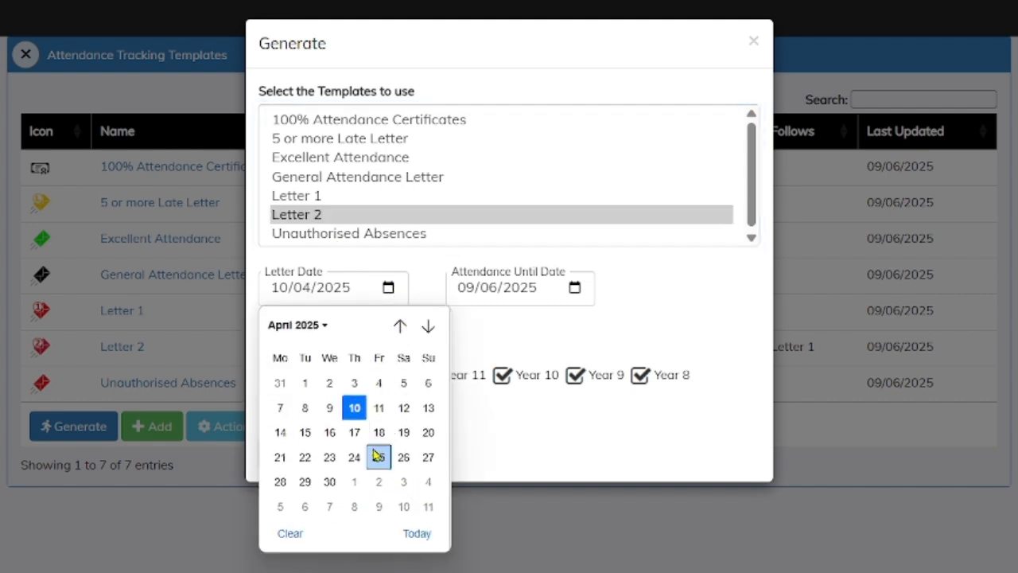
{"action": "left_click", "coordinate": [329, 481]}
Step: Generate the Letter 2 letters for Years 7 to 11 with Attendance Until Date 30/04/2025 and open the Year 7 student's generated letter
{"action": "left_click", "coordinate": [575, 289]}
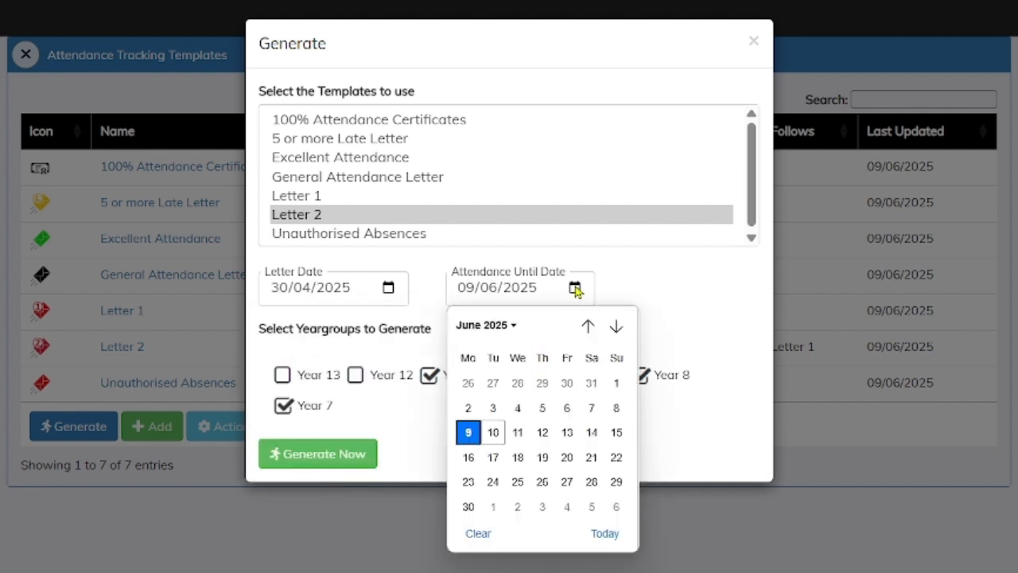
{"action": "left_click", "coordinate": [588, 325]}
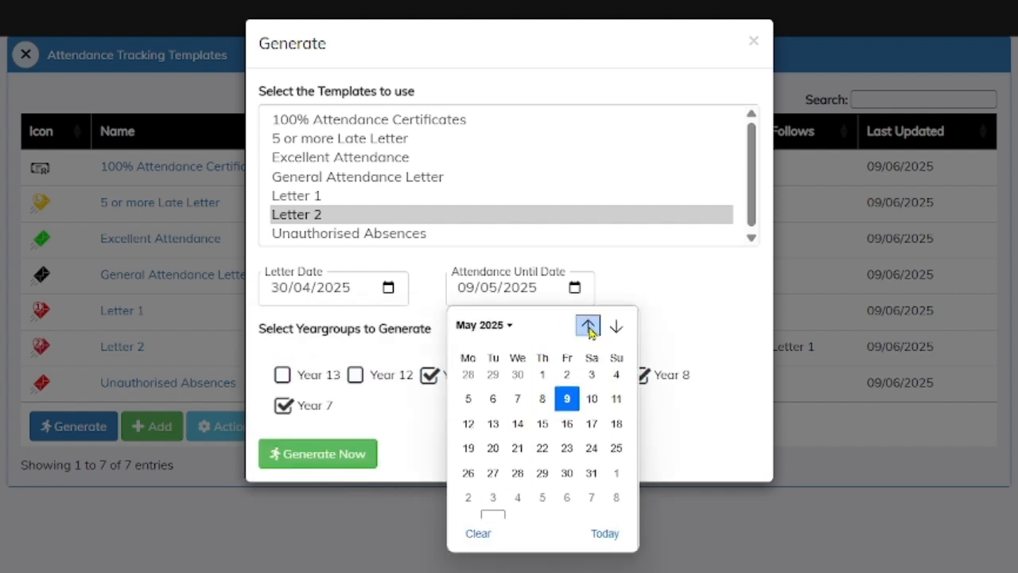
{"action": "left_click", "coordinate": [588, 325]}
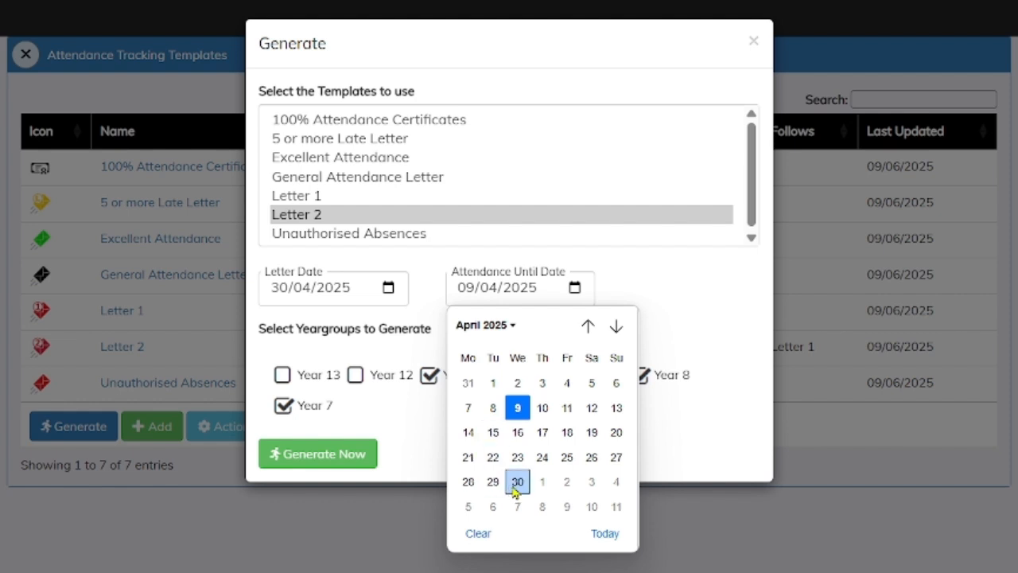
{"action": "left_click", "coordinate": [517, 482]}
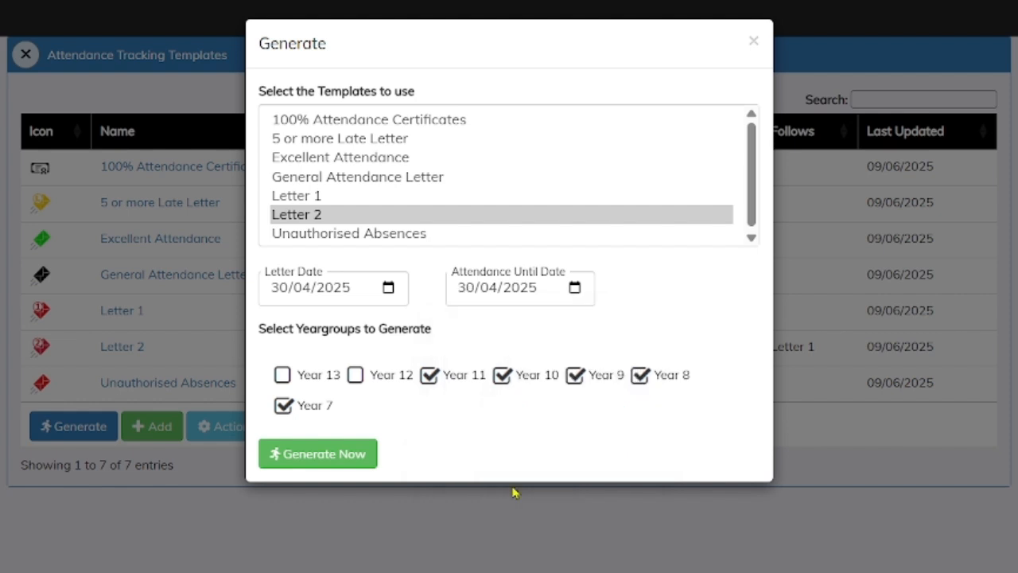
{"action": "left_click", "coordinate": [355, 458]}
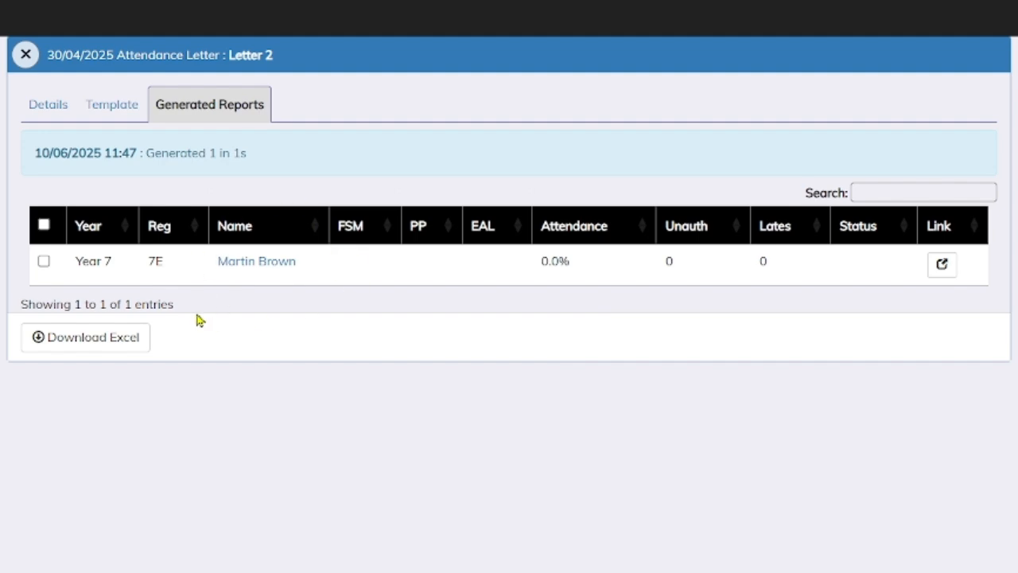
{"action": "left_click", "coordinate": [943, 264]}
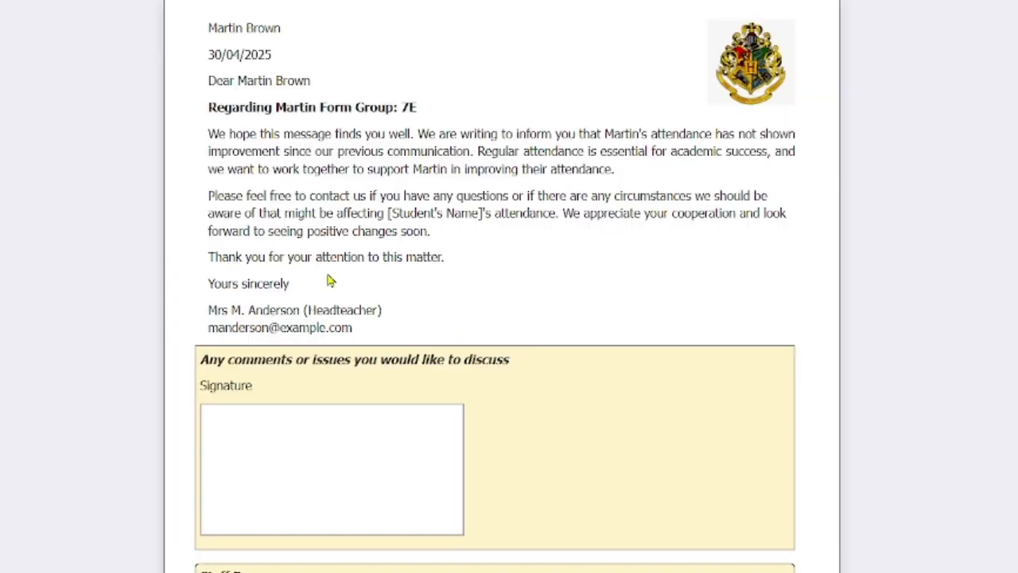